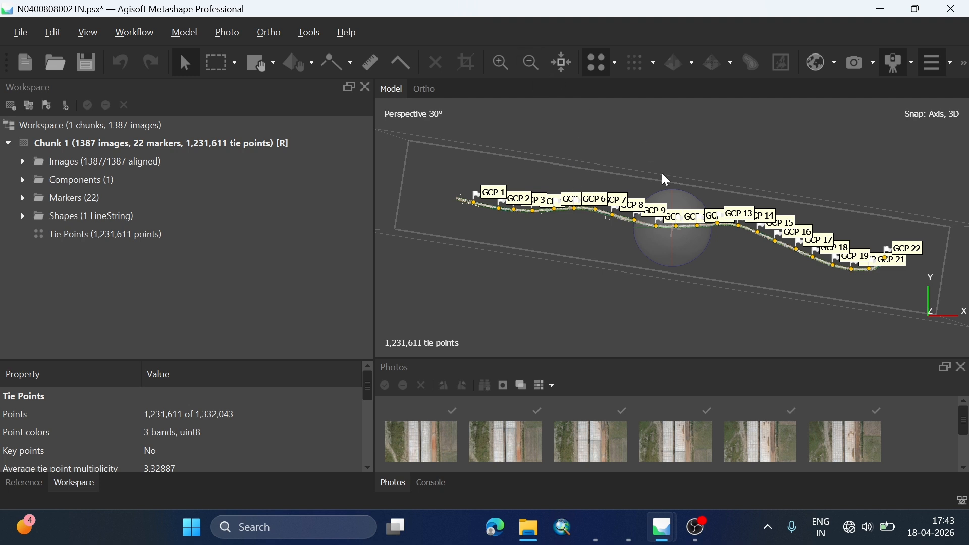
# Step: Open the Build DEM settings for the chunk and keep the geographic projection WGS 84 / UTM zone 44N (EPSG::32644)
pyautogui.scroll(2, 483, 202)
pyautogui.scroll(3, 546, 215)
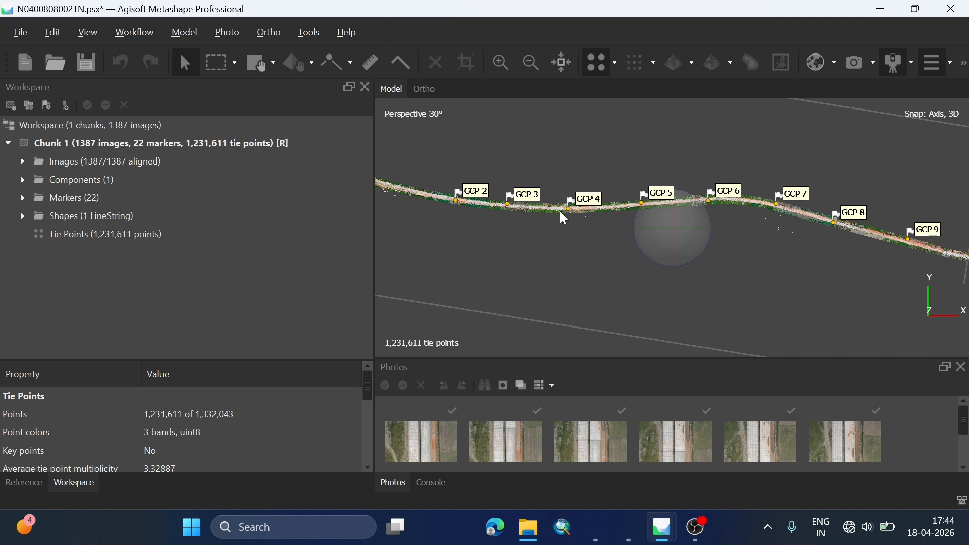
pyautogui.moveTo(496, 259); pyautogui.dragTo(584, 303, button='right')
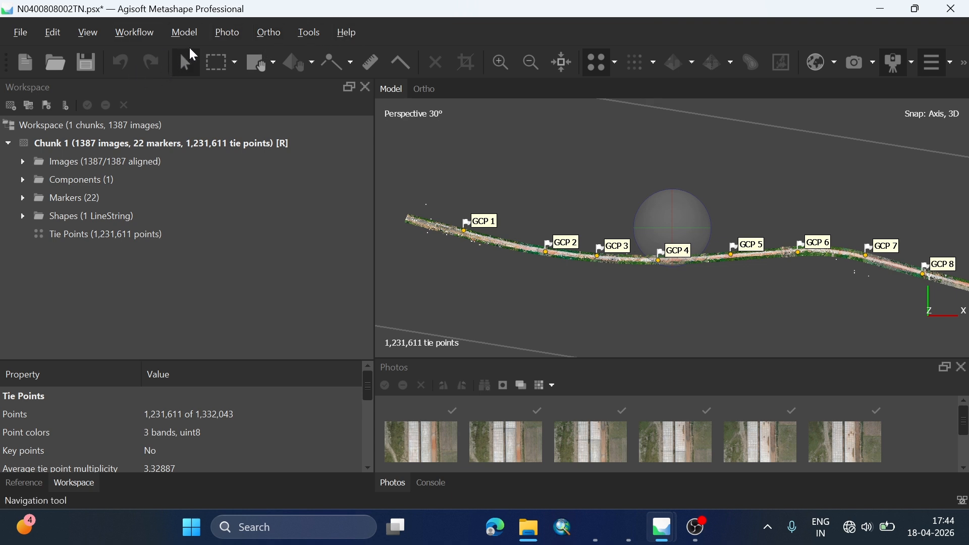
pyautogui.click(135, 34)
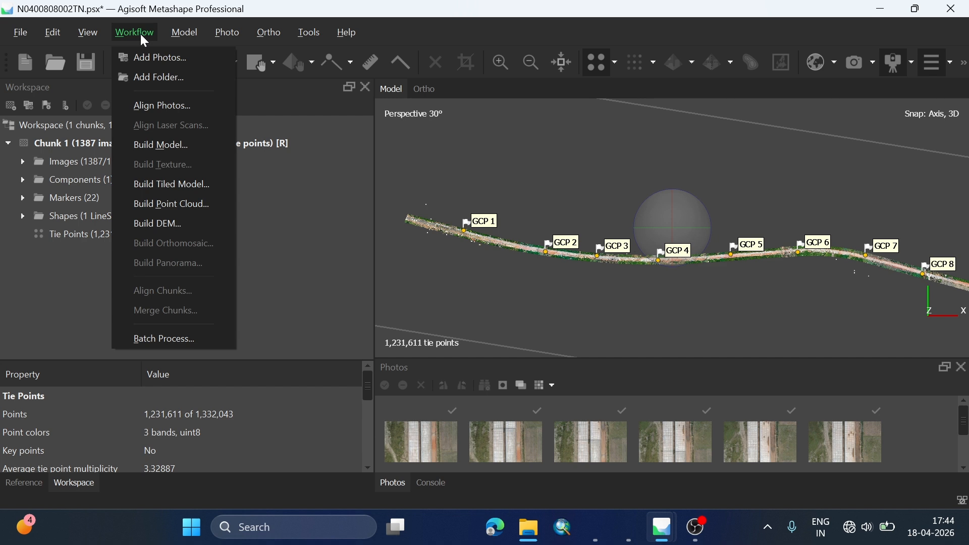
pyautogui.click(165, 228)
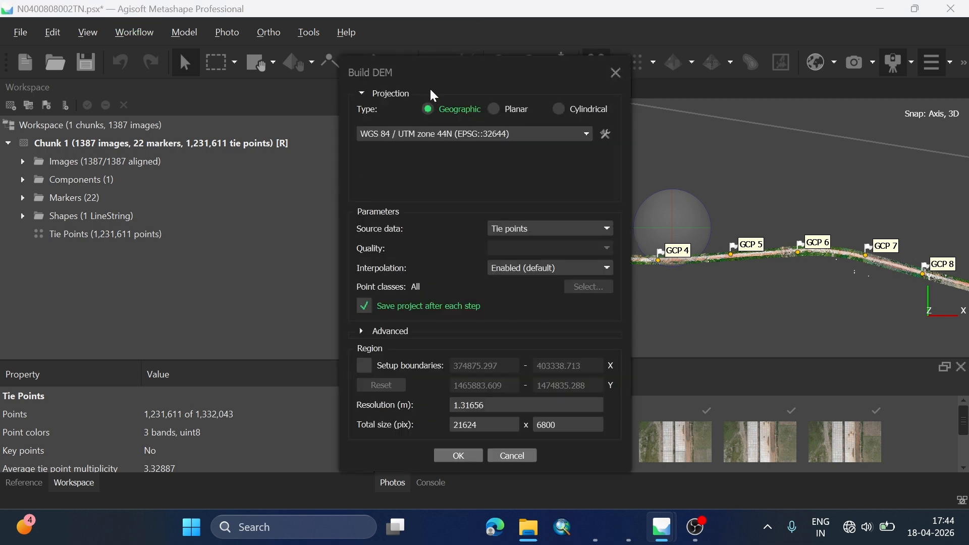
pyautogui.moveTo(427, 76)
pyautogui.mouseDown()
pyautogui.moveTo(432, 48)
pyautogui.moveTo(408, 37)
pyautogui.moveTo(413, 76)
pyautogui.mouseUp()
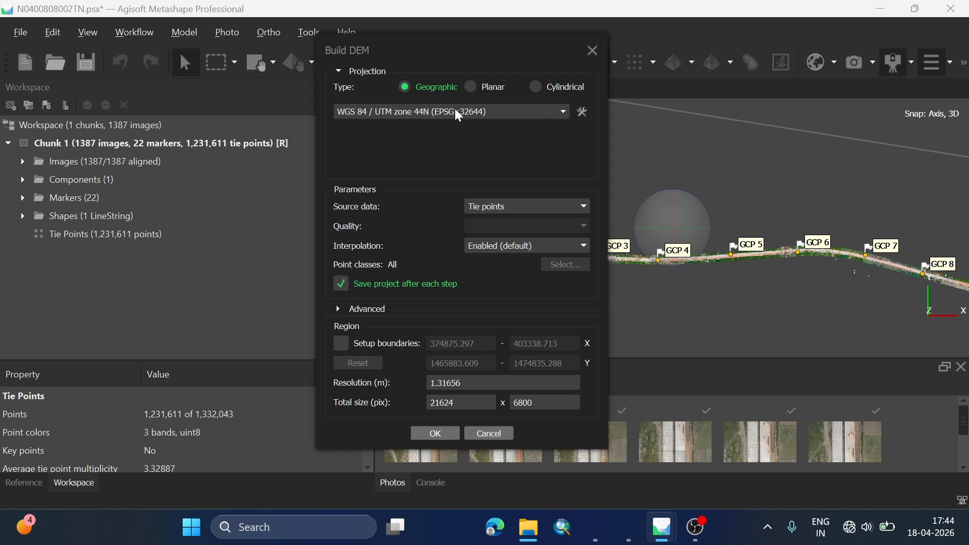
pyautogui.click(507, 108)
pyautogui.click(482, 121)
# Step: Set the DEM's source data to Depth maps and keep the quality at Medium
pyautogui.click(489, 208)
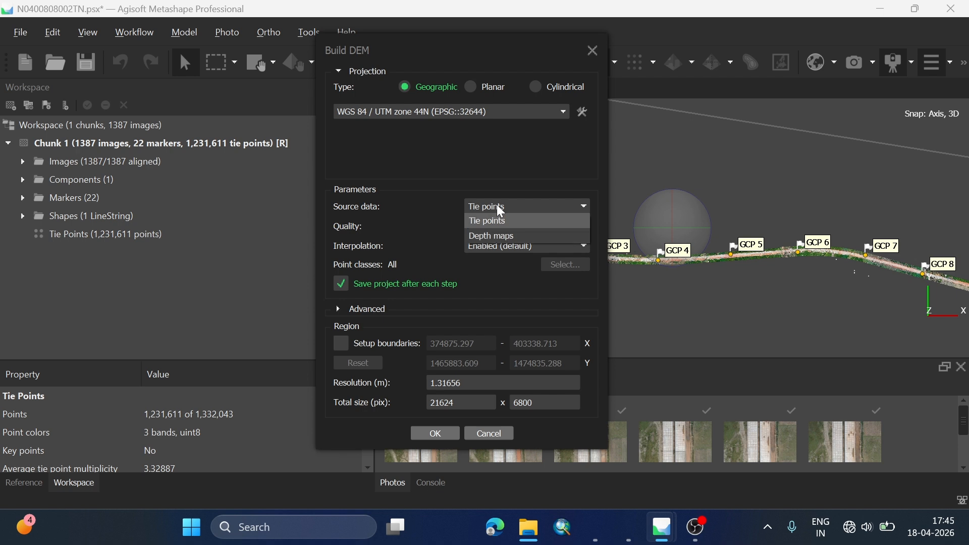
pyautogui.click(494, 235)
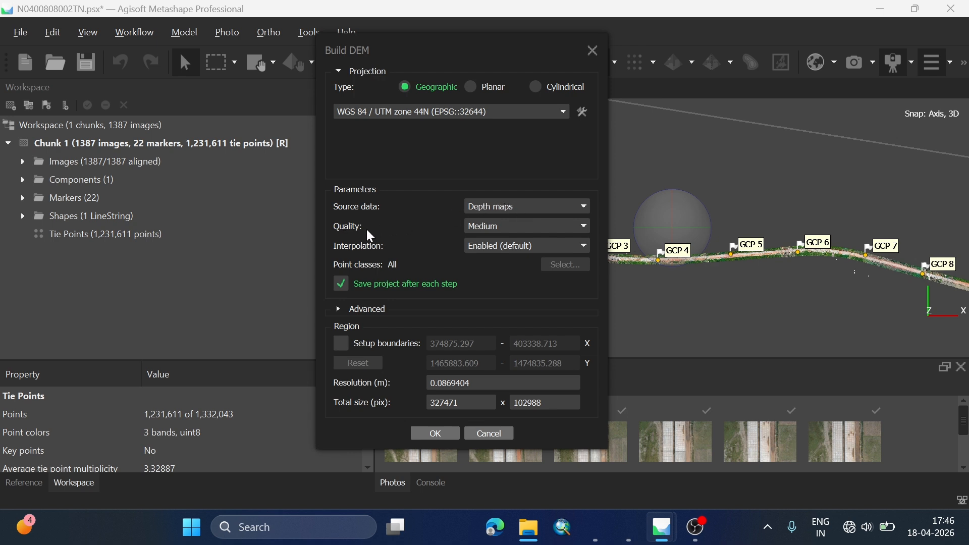
pyautogui.click(497, 235)
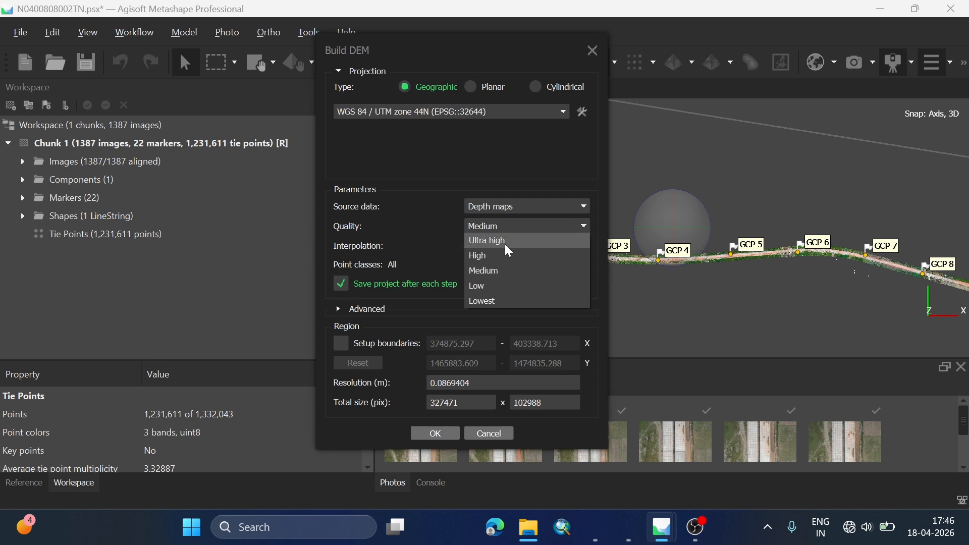
pyautogui.click(425, 217)
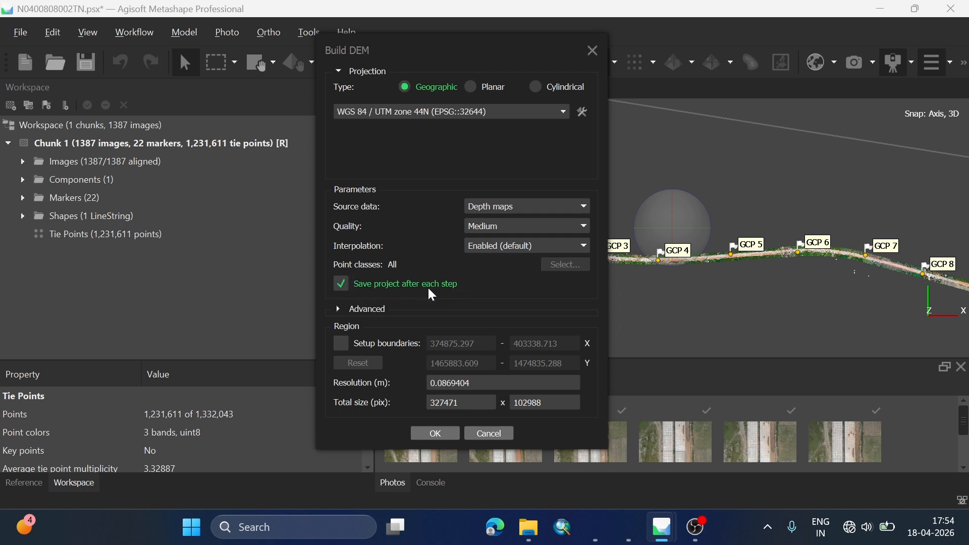
# Step: Set the DEM's advanced depth filtering to Aggressive, leaving the custom region boundaries switched off
pyautogui.click(337, 310)
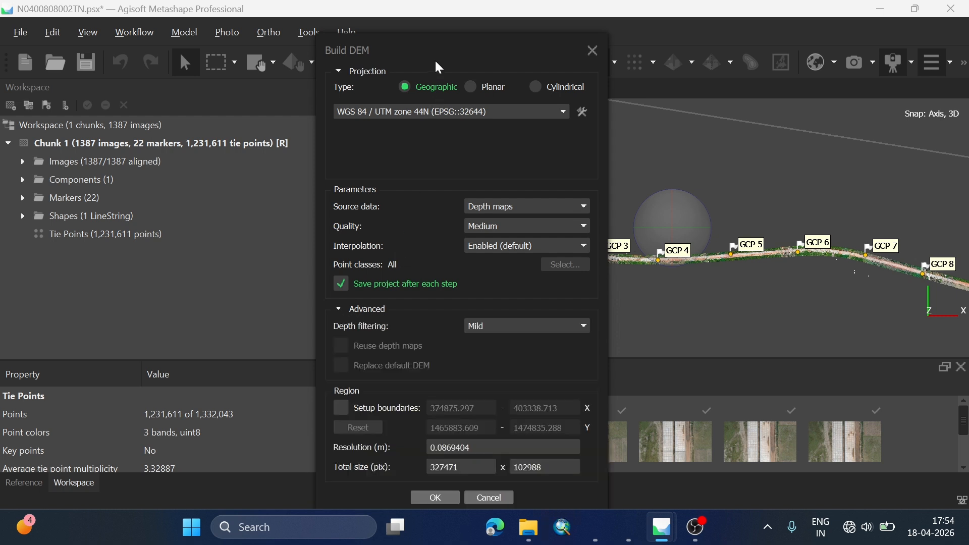
pyautogui.moveTo(435, 62); pyautogui.dragTo(439, 28)
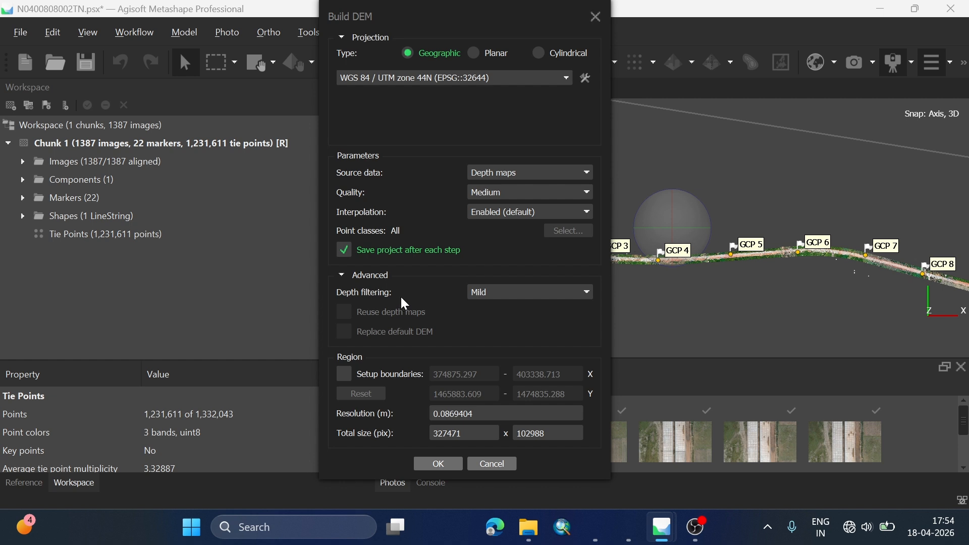
pyautogui.click(495, 293)
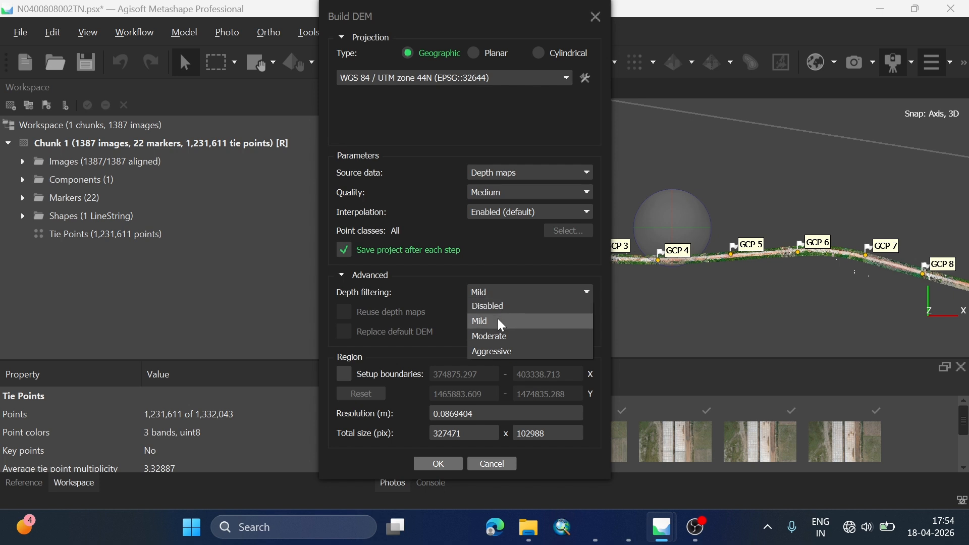
pyautogui.click(505, 353)
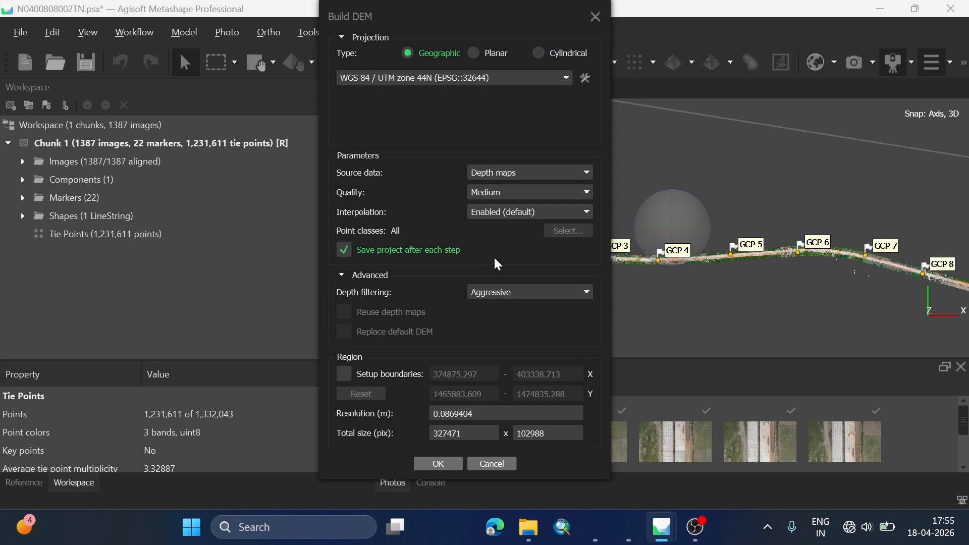
pyautogui.click(345, 375)
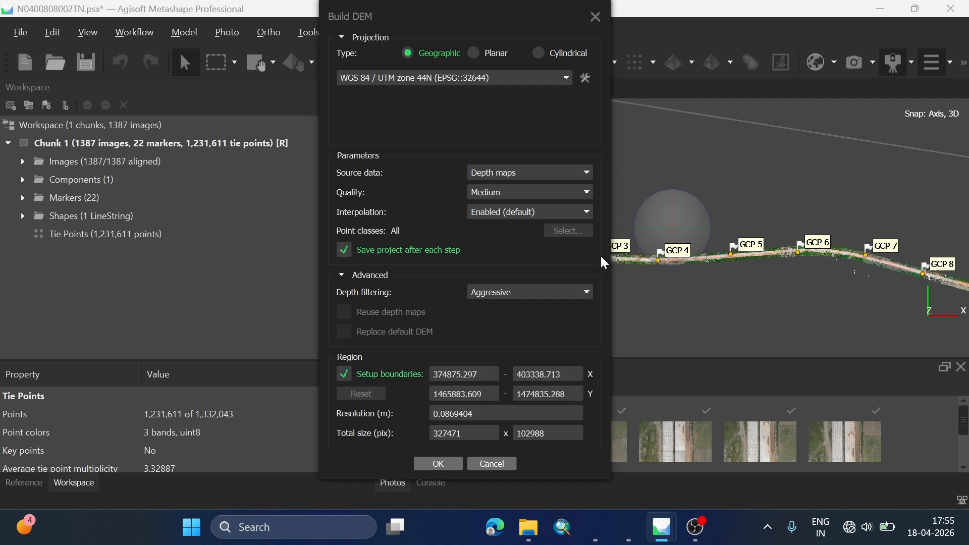
pyautogui.click(344, 374)
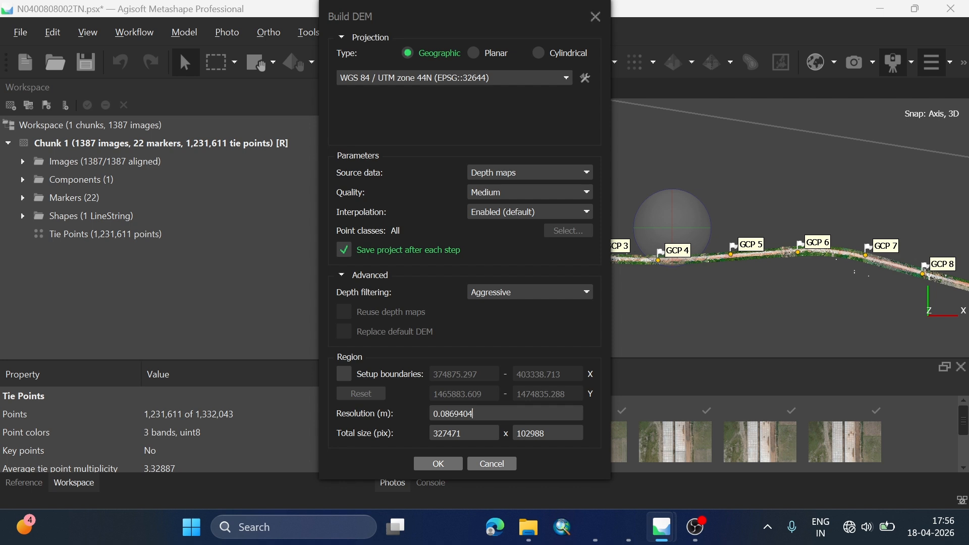
# Step: Set the DEM resolution to 0.015 m and start building the DEM
pyautogui.press('BackSpace')
pyautogui.press('BackSpace')
pyautogui.press('BackSpace')
pyautogui.press('BackSpace')
pyautogui.press('BackSpace')
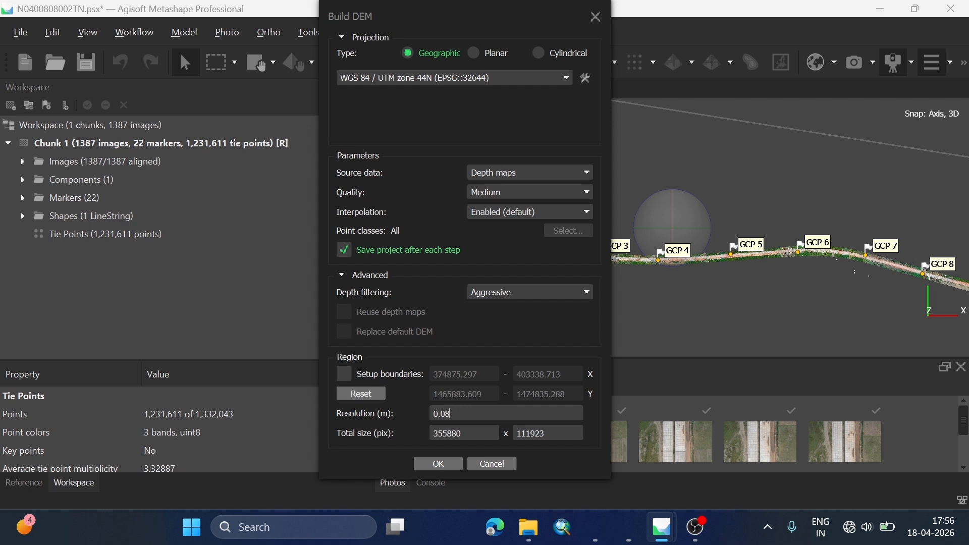
pyautogui.press('BackSpace')
pyautogui.write('\\15')
pyautogui.press('Left')
pyautogui.press('Left')
pyautogui.press('BackSpace')
pyautogui.press('End')
pyautogui.moveTo(459, 25); pyautogui.dragTo(439, 11)
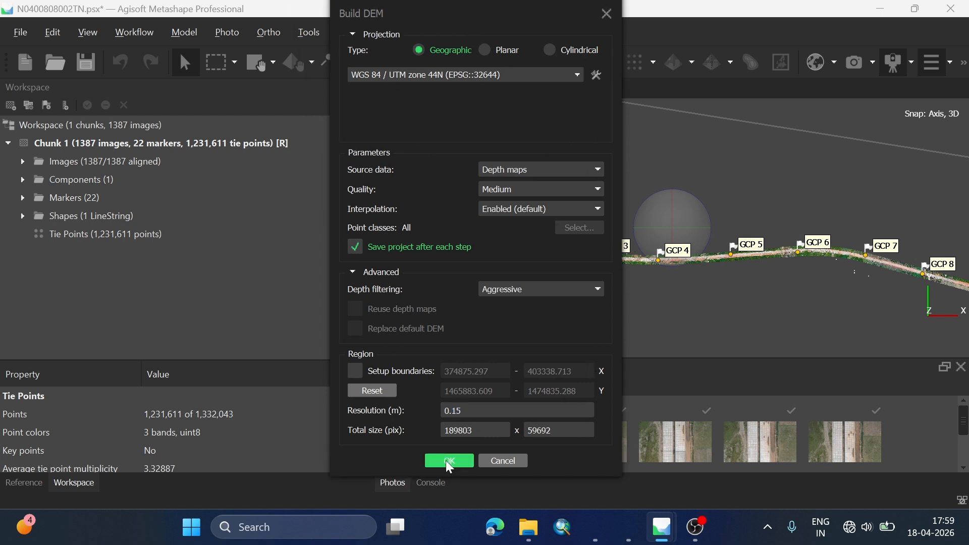
pyautogui.click(447, 461)
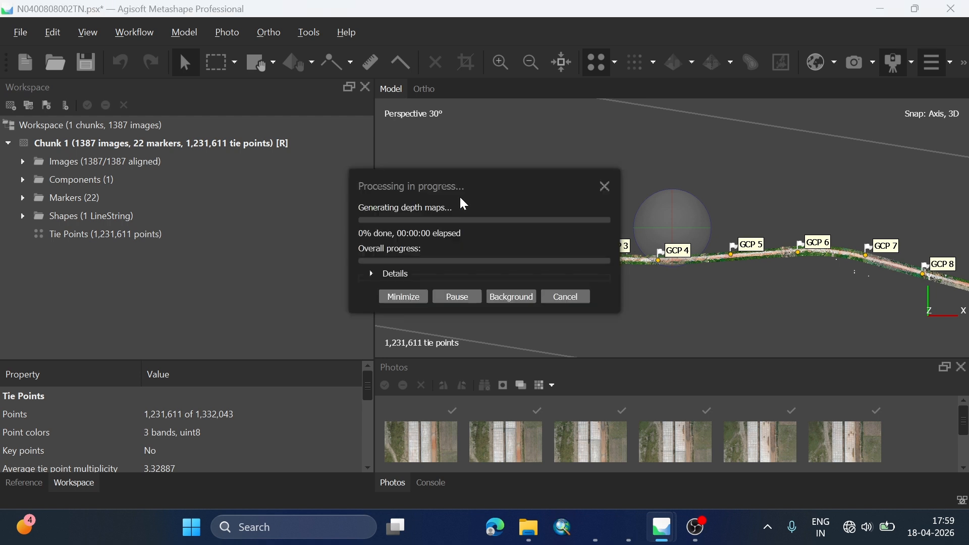
# Step: Cancel the running DEM processing and switch to the Metashape window holding the already processed project
pyautogui.click(575, 298)
pyautogui.click(497, 269)
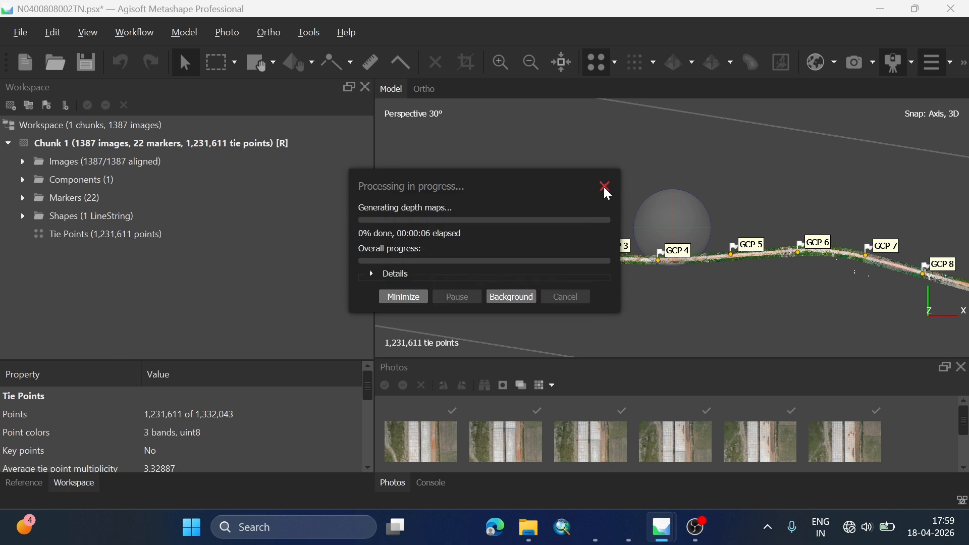
pyautogui.moveTo(661, 527)
pyautogui.click(618, 469)
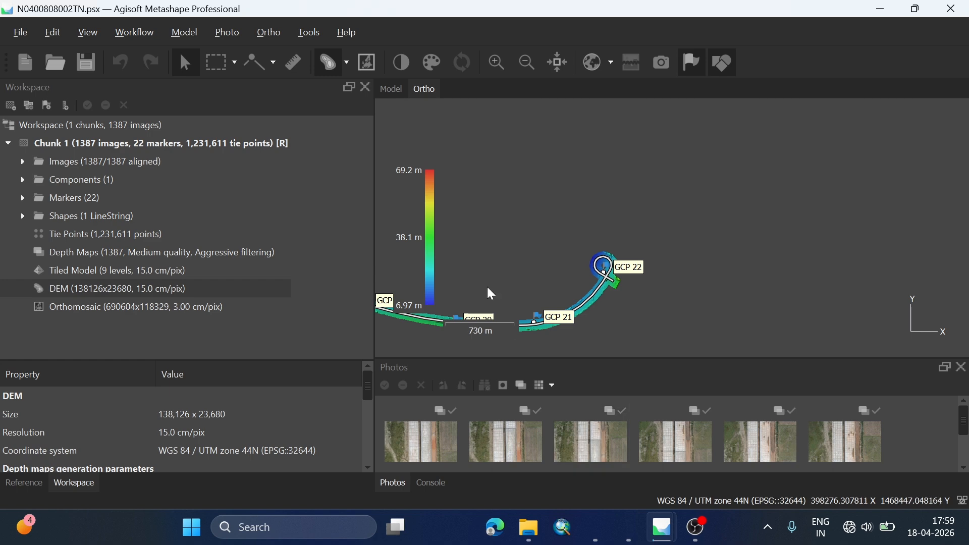
# Step: Examine the finished DEM of the road corridor around GCP 1, checking terrain detail and elevation colours
pyautogui.scroll(-10, 586, 239)
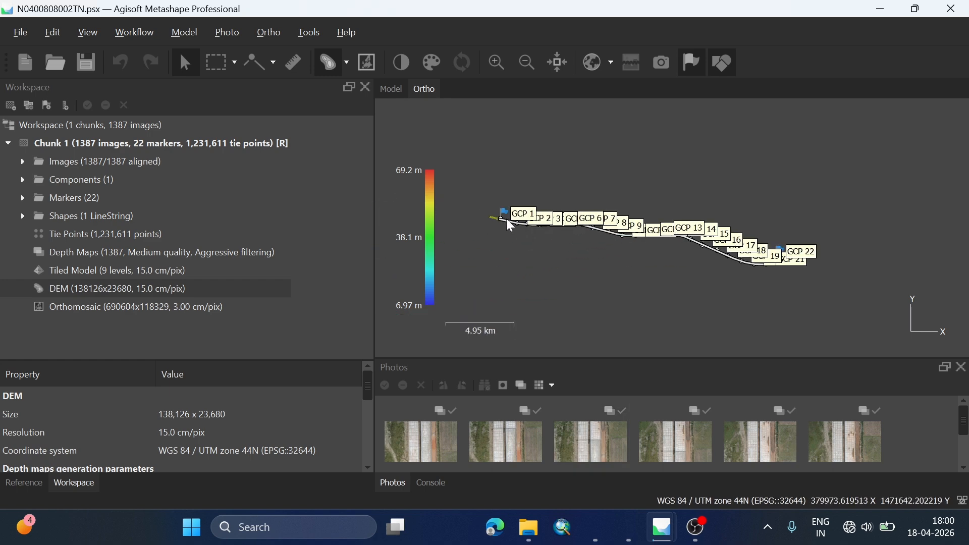
pyautogui.scroll(20, 507, 219)
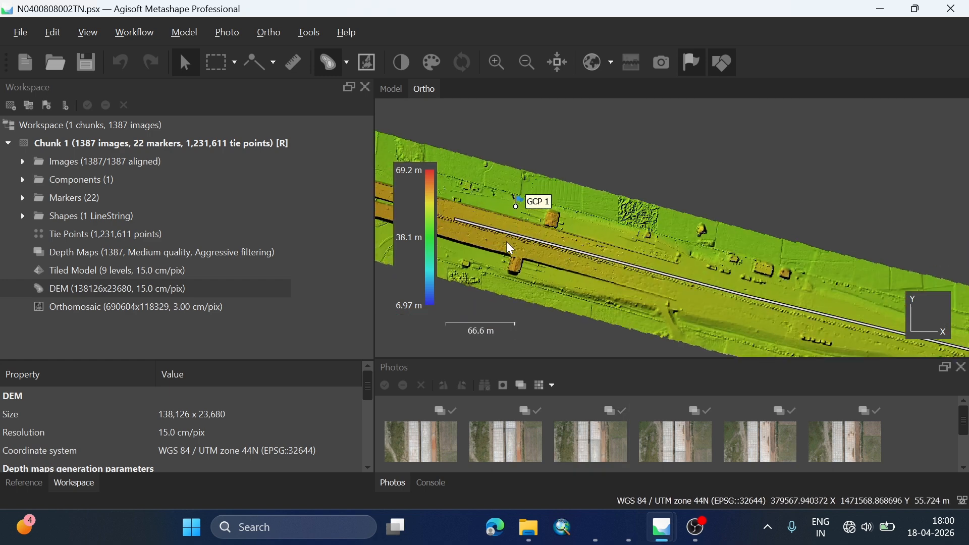
pyautogui.moveTo(511, 218); pyautogui.dragTo(692, 252)
pyautogui.scroll(3, 691, 252)
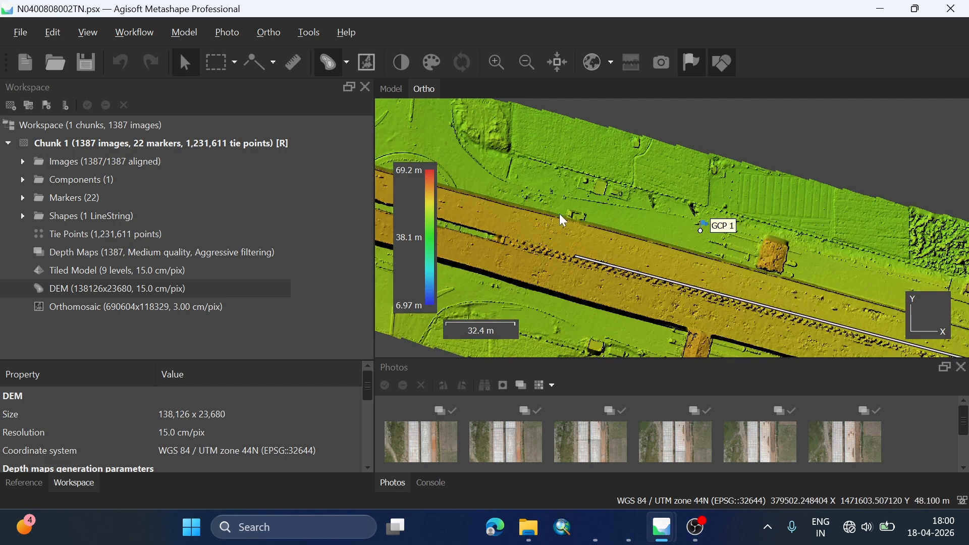
pyautogui.scroll(-8, 560, 214)
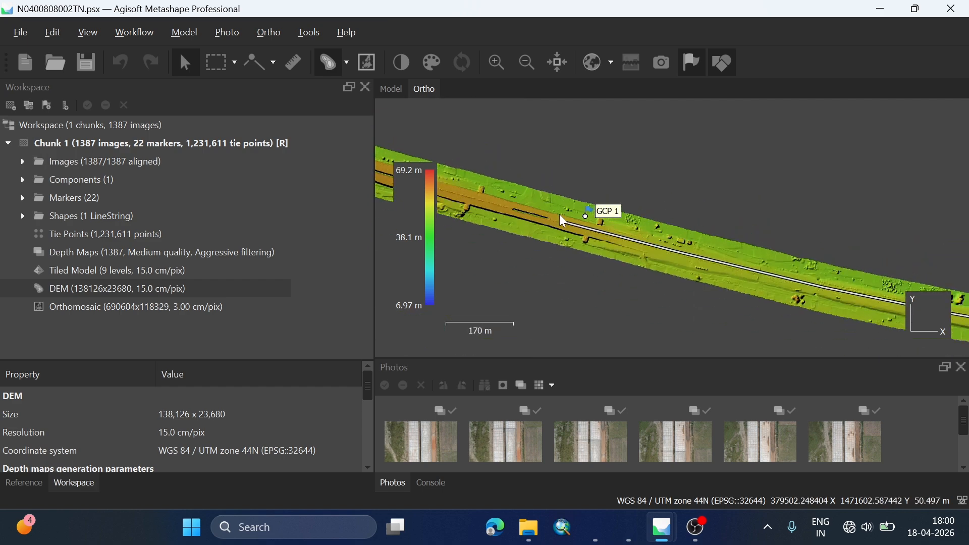
pyautogui.scroll(9, 559, 218)
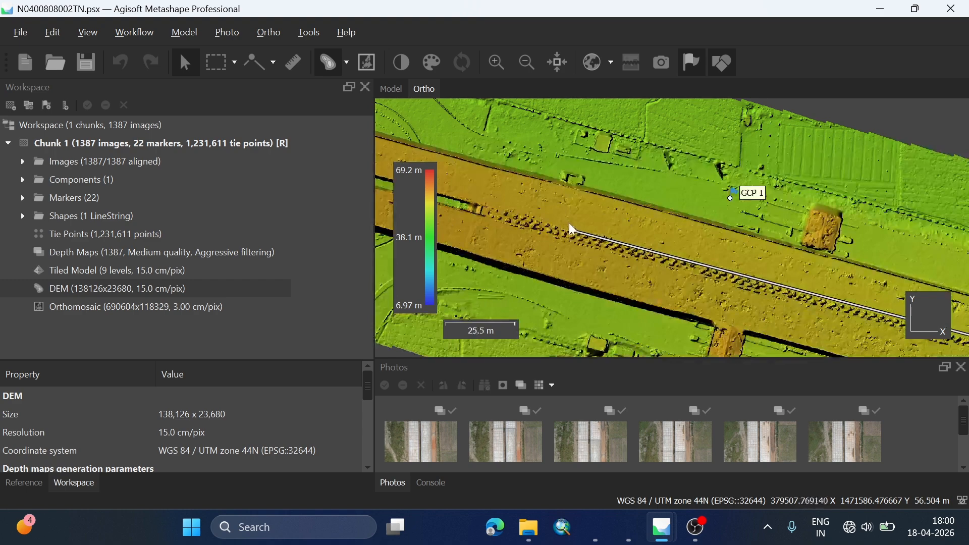
pyautogui.moveTo(714, 224); pyautogui.dragTo(486, 164)
pyautogui.moveTo(622, 157); pyautogui.dragTo(722, 209)
pyautogui.scroll(1, 594, 167)
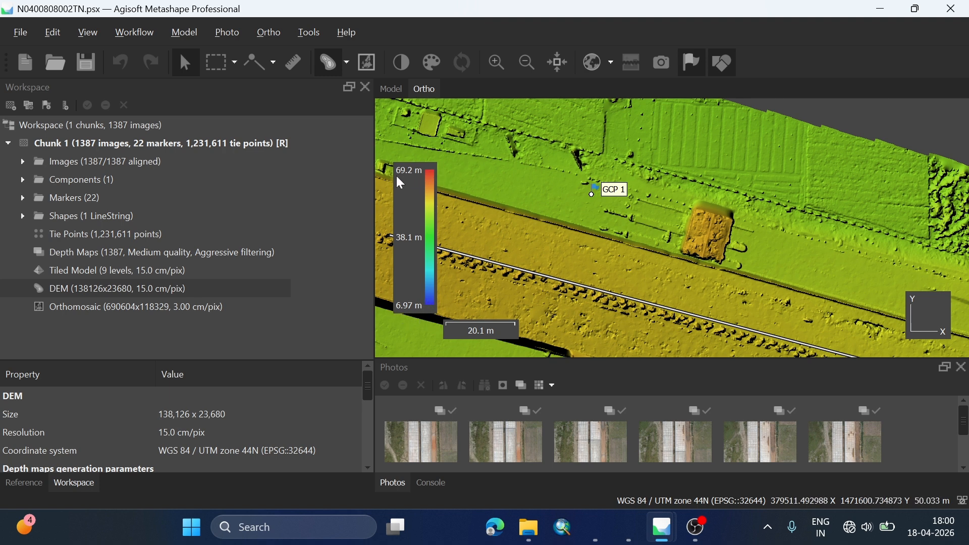
pyautogui.scroll(-3, 594, 223)
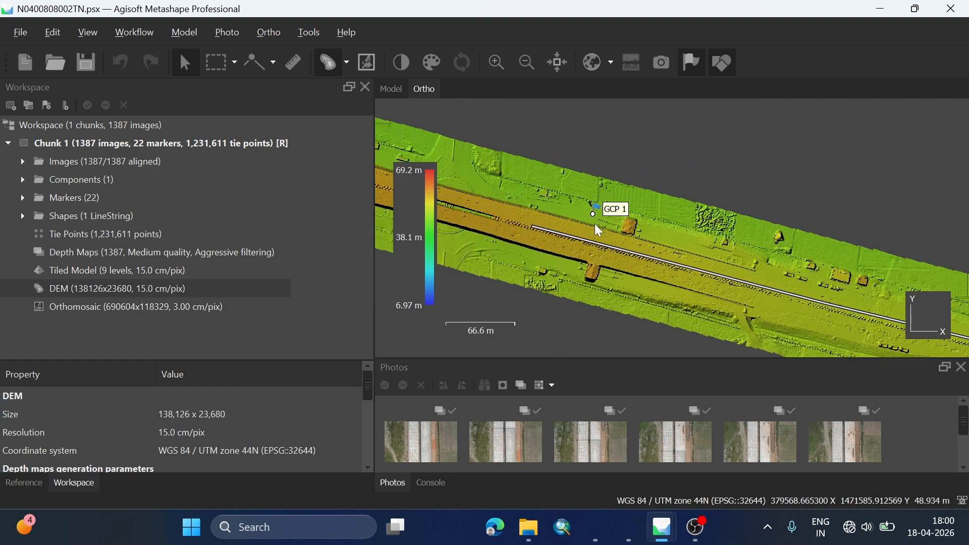
pyautogui.scroll(2, 662, 229)
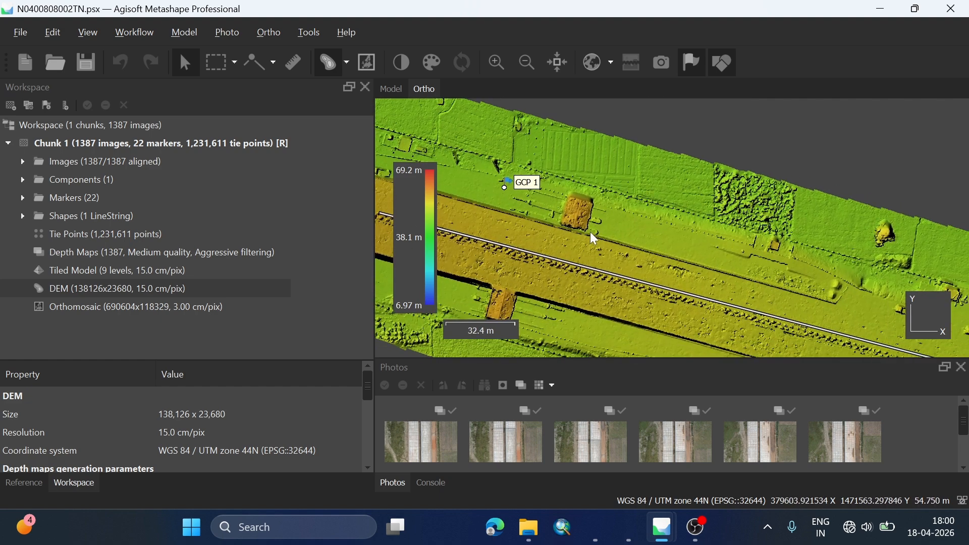
pyautogui.scroll(-3, 696, 223)
pyautogui.scroll(3, 837, 271)
pyautogui.moveTo(836, 271); pyautogui.dragTo(600, 195)
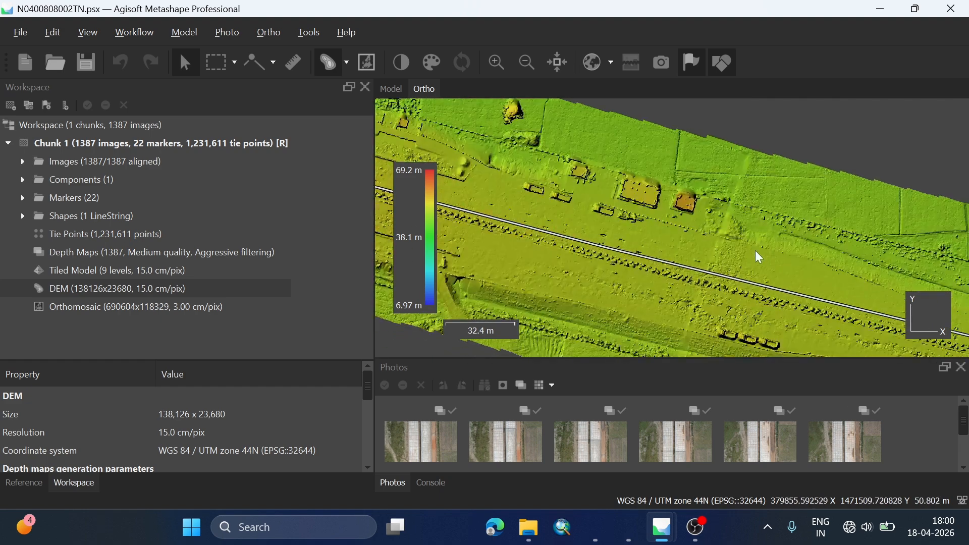
# Step: Examine the DEM along the corridor from GCP 2 to GCP 4, narrowing the Workspace pane to enlarge the view
pyautogui.scroll(-5, 638, 223)
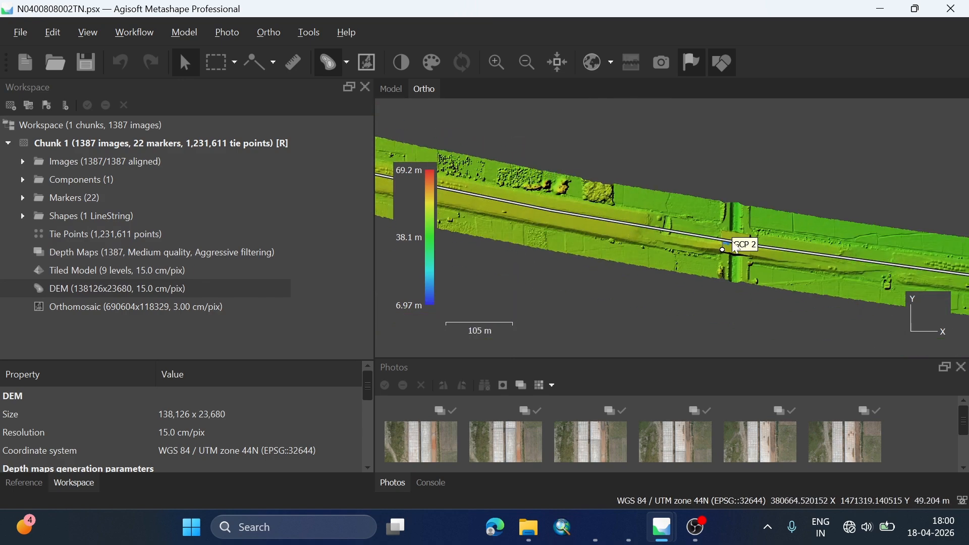
pyautogui.moveTo(890, 253); pyautogui.dragTo(515, 197)
pyautogui.moveTo(880, 223); pyautogui.dragTo(575, 279)
pyautogui.scroll(3, 684, 199)
pyautogui.scroll(5, 651, 211)
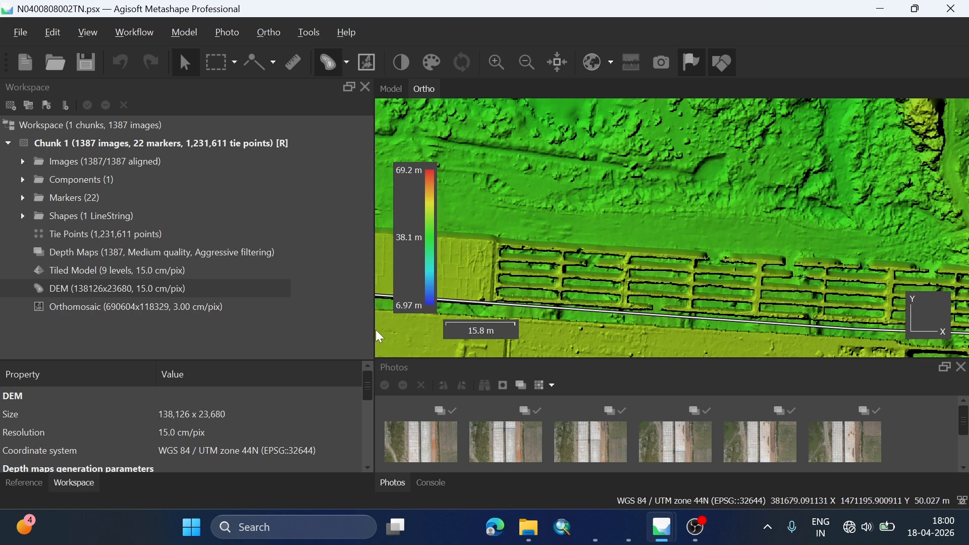
pyautogui.moveTo(374, 329); pyautogui.dragTo(220, 329)
pyautogui.scroll(-6, 615, 245)
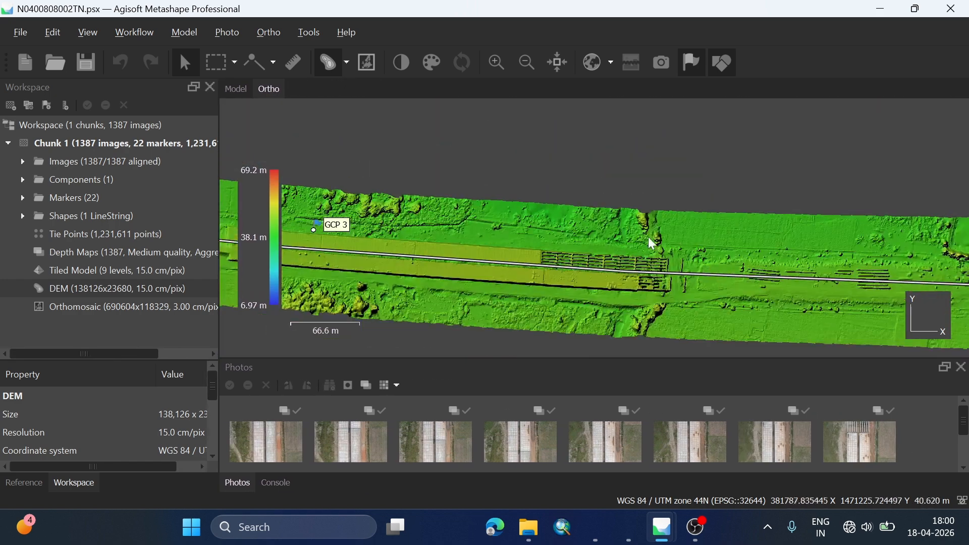
pyautogui.moveTo(744, 208); pyautogui.dragTo(463, 218)
pyautogui.moveTo(722, 259); pyautogui.dragTo(461, 258)
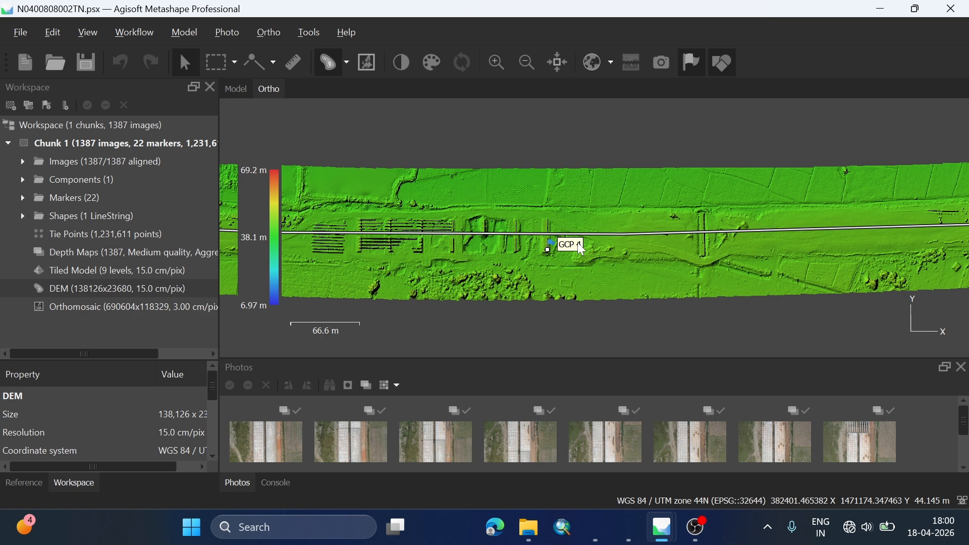
# Step: Open the Build Orthomosaic settings and choose DEM as the surface, keeping the blending mode at Mosaic (default)
pyautogui.click(139, 34)
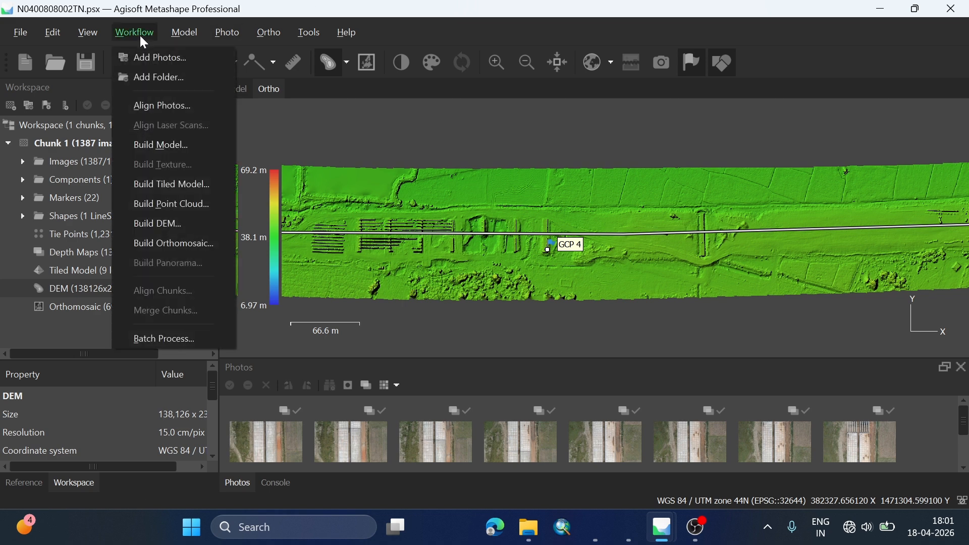
pyautogui.click(168, 246)
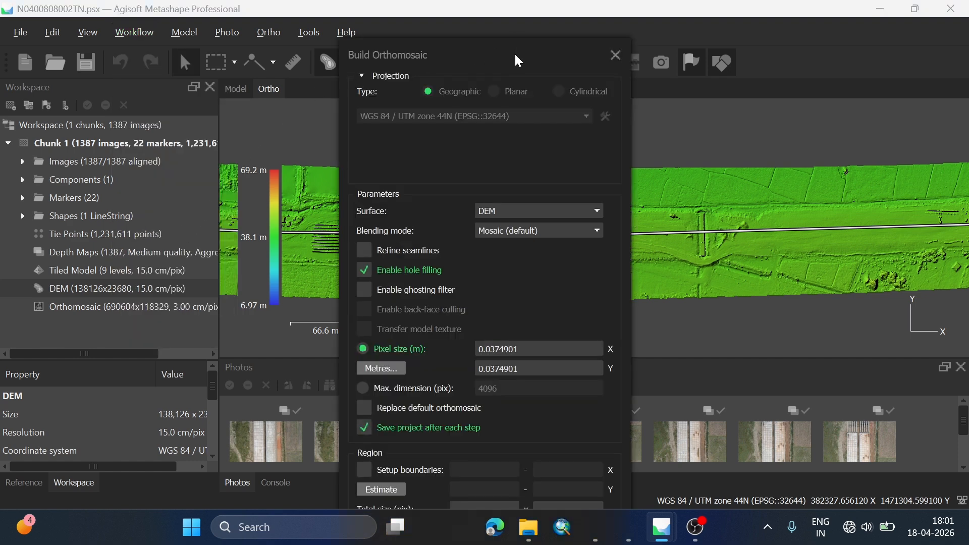
pyautogui.moveTo(516, 55); pyautogui.dragTo(516, 34)
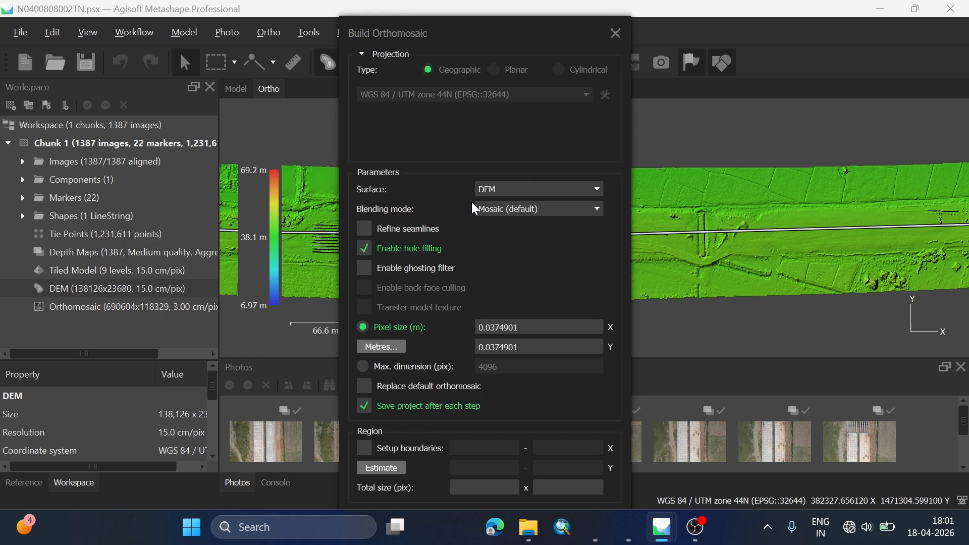
pyautogui.click(504, 193)
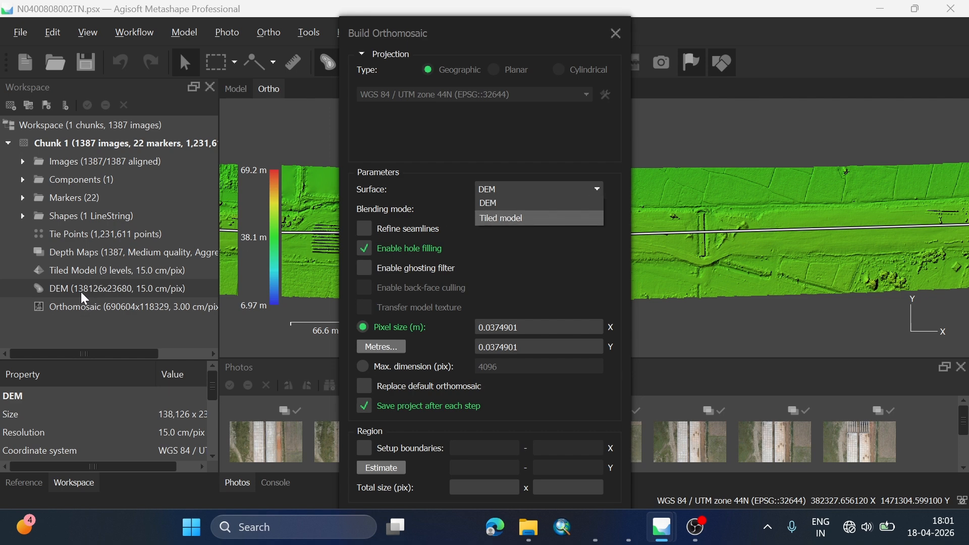
pyautogui.click(503, 202)
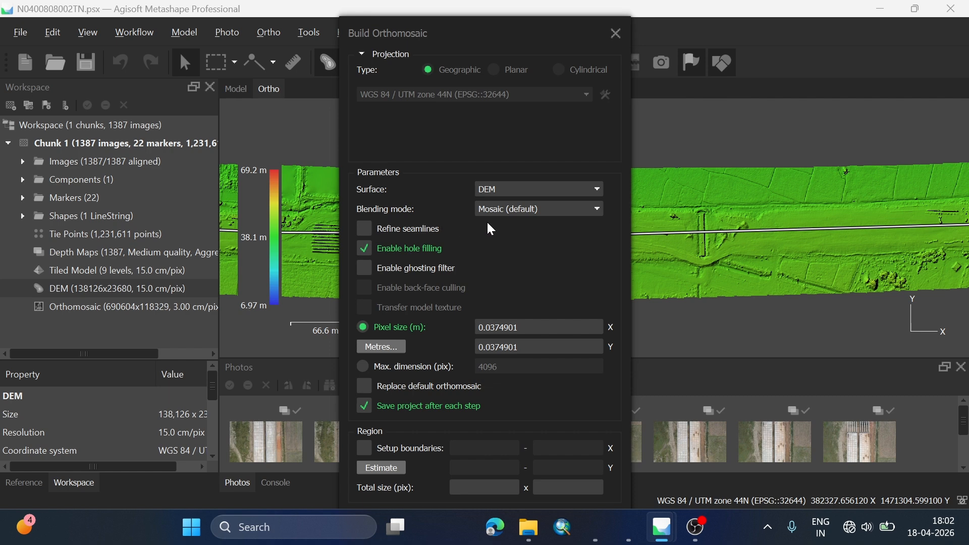
pyautogui.click(517, 212)
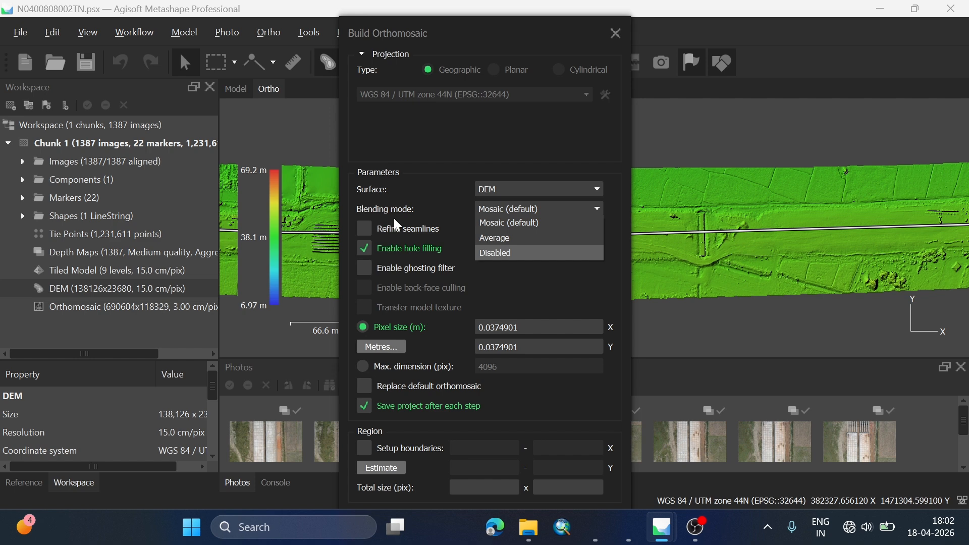
pyautogui.click(413, 216)
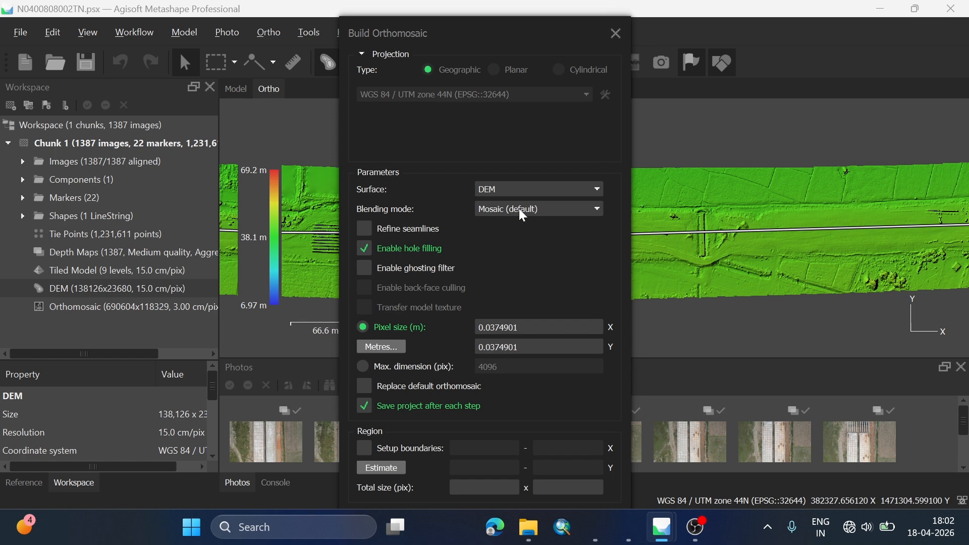
# Step: Try the orthomosaic's Refine seamlines option with hole filling disabled, and switch Refine seamlines back off
pyautogui.click(403, 229)
pyautogui.click(412, 248)
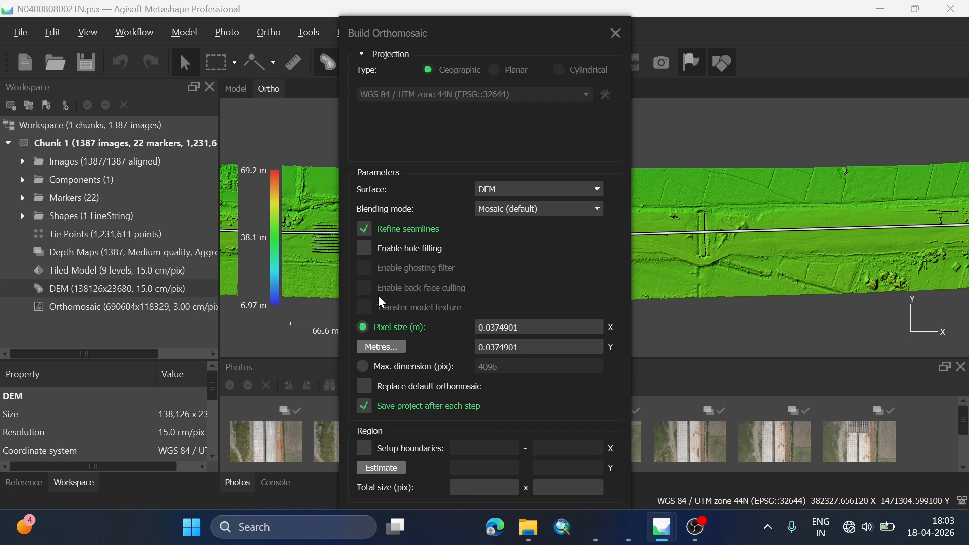
pyautogui.click(365, 229)
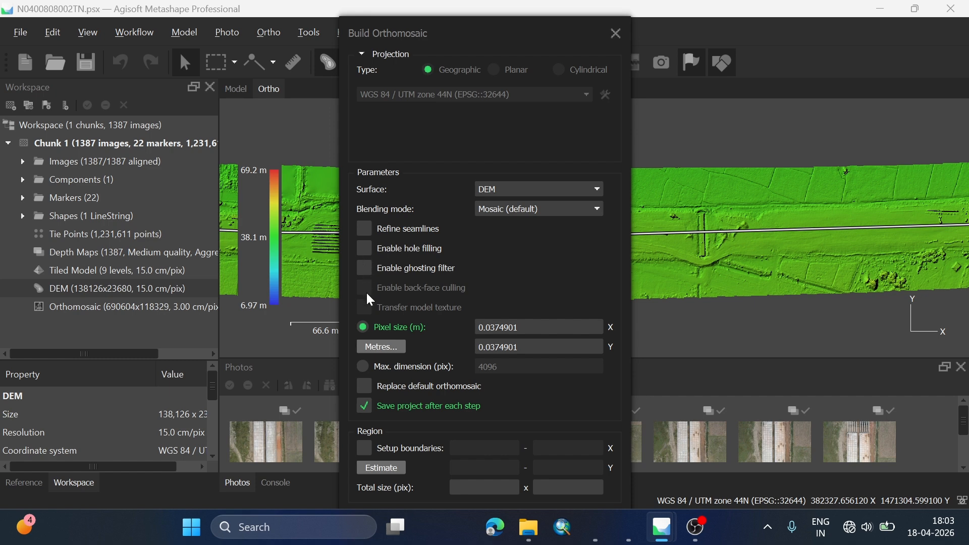
pyautogui.click(366, 230)
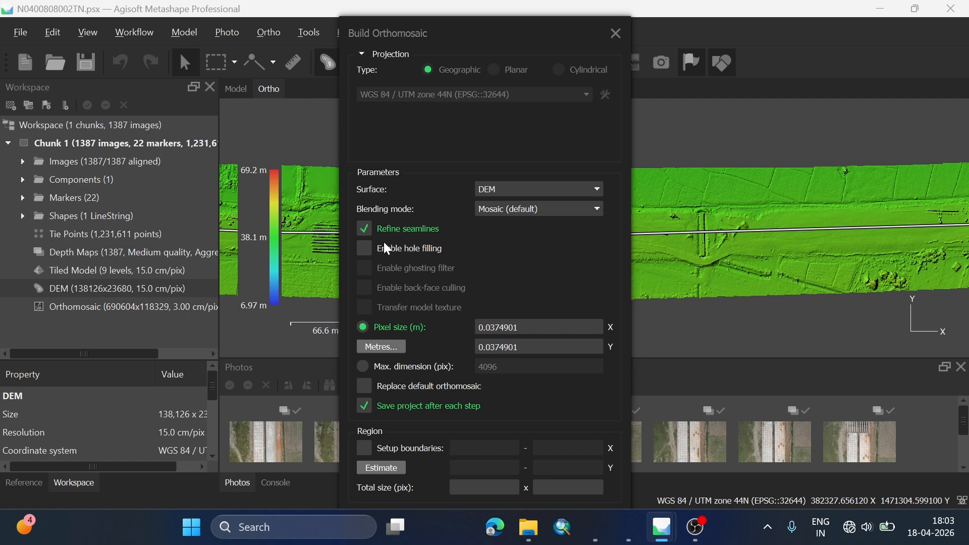
pyautogui.click(371, 235)
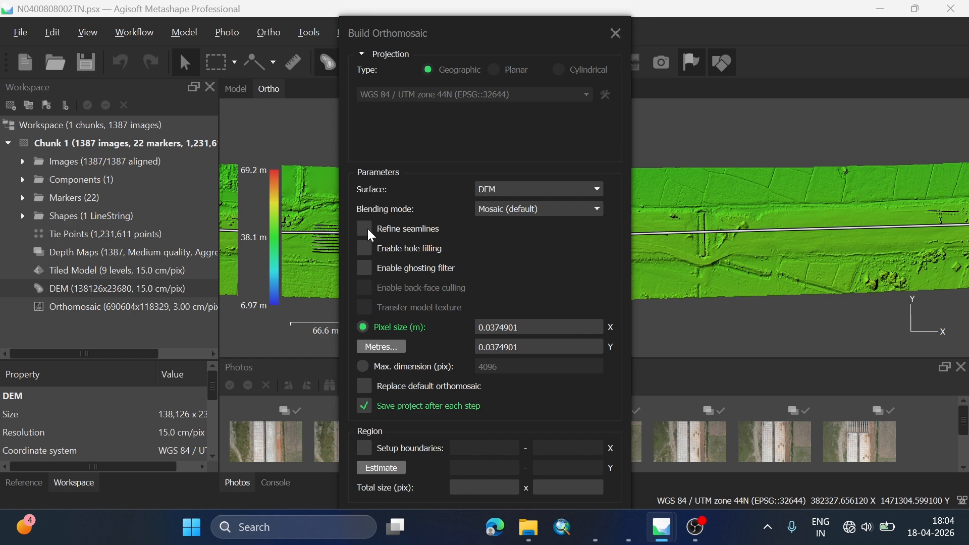
# Step: Try the hole filling and ghosting filter options for the orthomosaic, and switch both back off
pyautogui.click(369, 254)
pyautogui.click(367, 251)
pyautogui.click(365, 250)
pyautogui.click(369, 269)
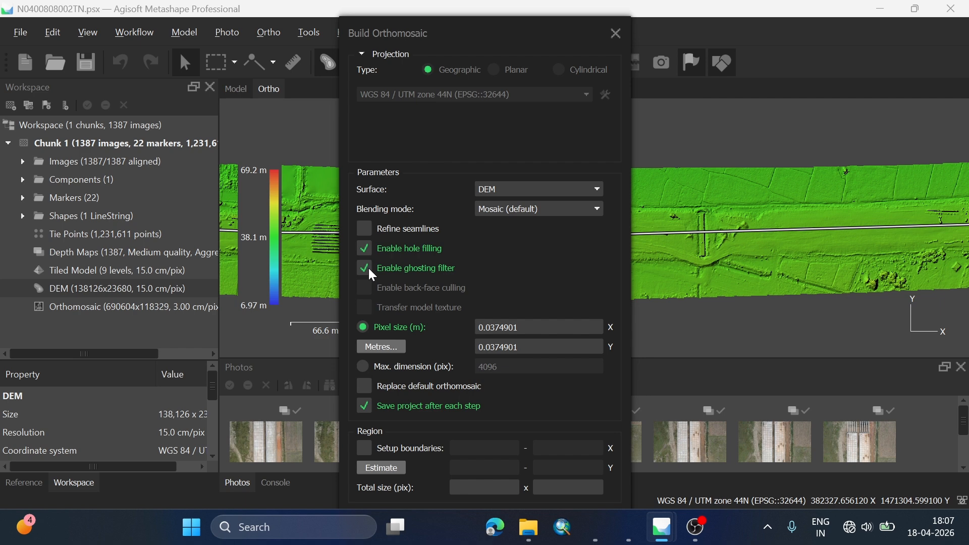
pyautogui.click(364, 264)
pyautogui.click(362, 247)
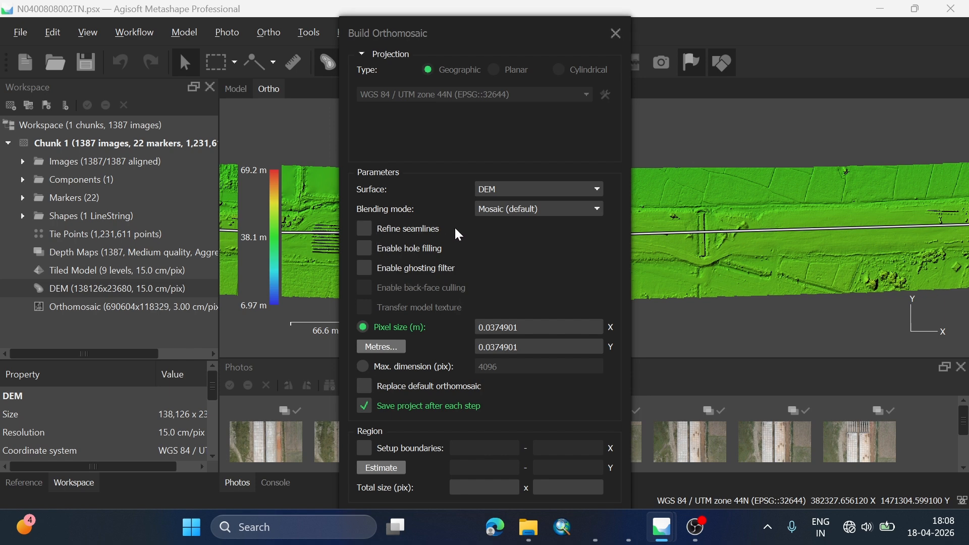
# Step: Enable hole filling and the ghosting filter for the orthomosaic, leaving Refine seamlines disabled
pyautogui.click(372, 248)
pyautogui.click(371, 265)
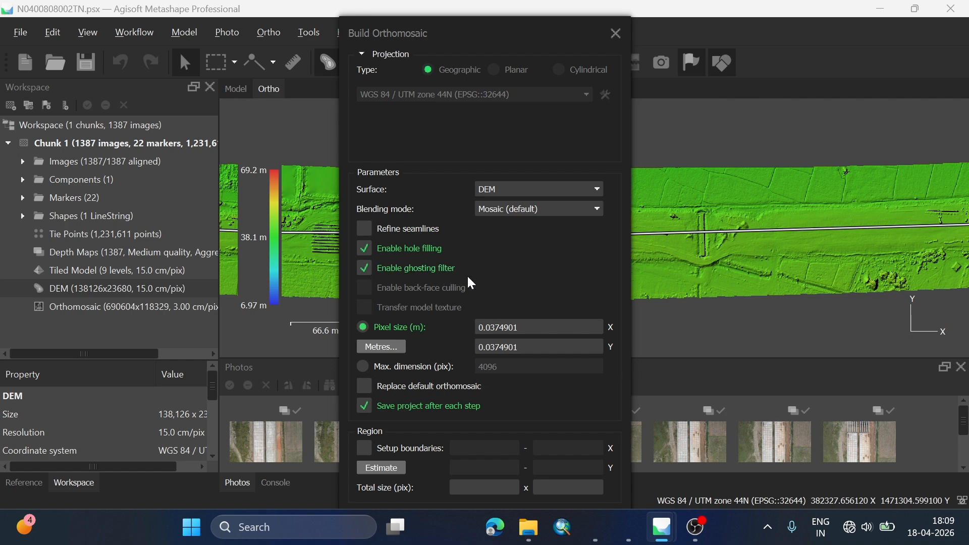
pyautogui.click(365, 229)
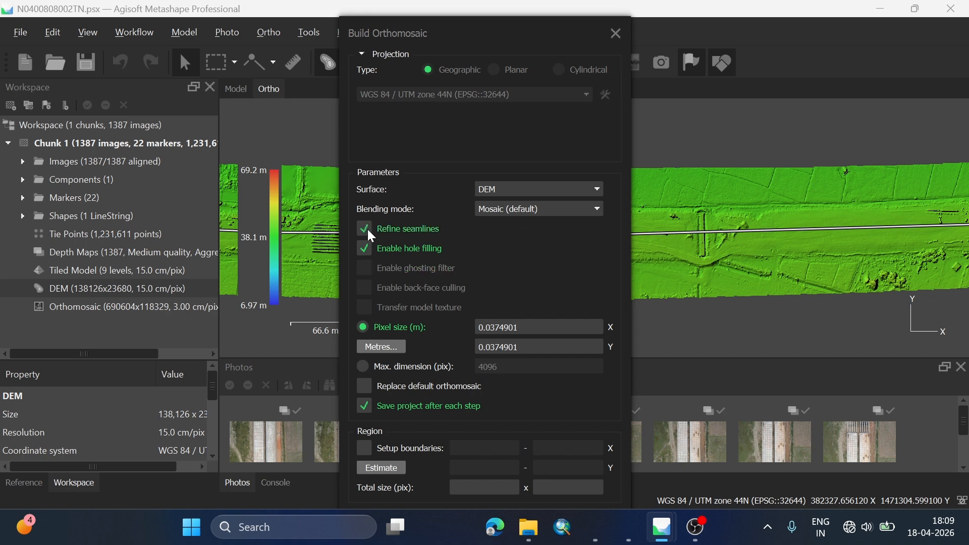
pyautogui.click(364, 230)
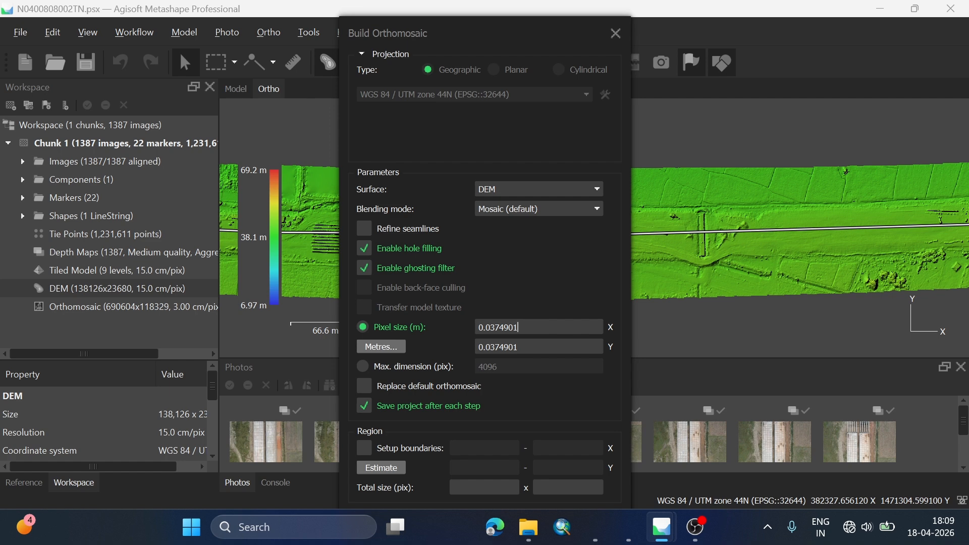
# Step: Set the orthomosaic pixel size to 0.03 m in both X and Y and start building it
pyautogui.press('BackSpace')
pyautogui.press('BackSpace')
pyautogui.press('BackSpace')
pyautogui.press('BackSpace')
pyautogui.press('BackSpace')
pyautogui.click(518, 347)
pyautogui.press('BackSpace')
pyautogui.press('BackSpace')
pyautogui.press('BackSpace')
pyautogui.press('BackSpace')
pyautogui.press('BackSpace')
pyautogui.moveTo(560, 34); pyautogui.dragTo(551, 12)
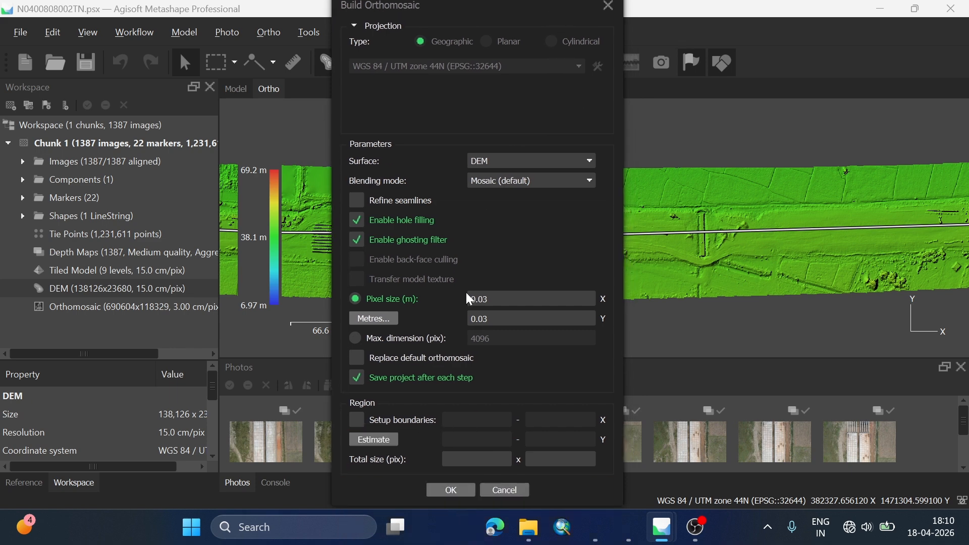
pyautogui.click(453, 488)
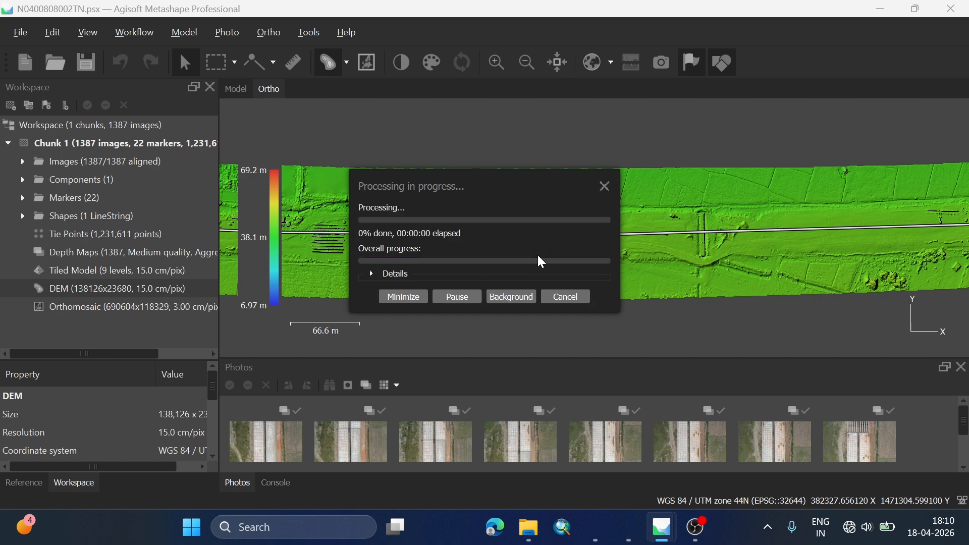
# Step: Cancel the running orthomosaic processing and confirm the cancellation
pyautogui.click(572, 293)
pyautogui.click(501, 266)
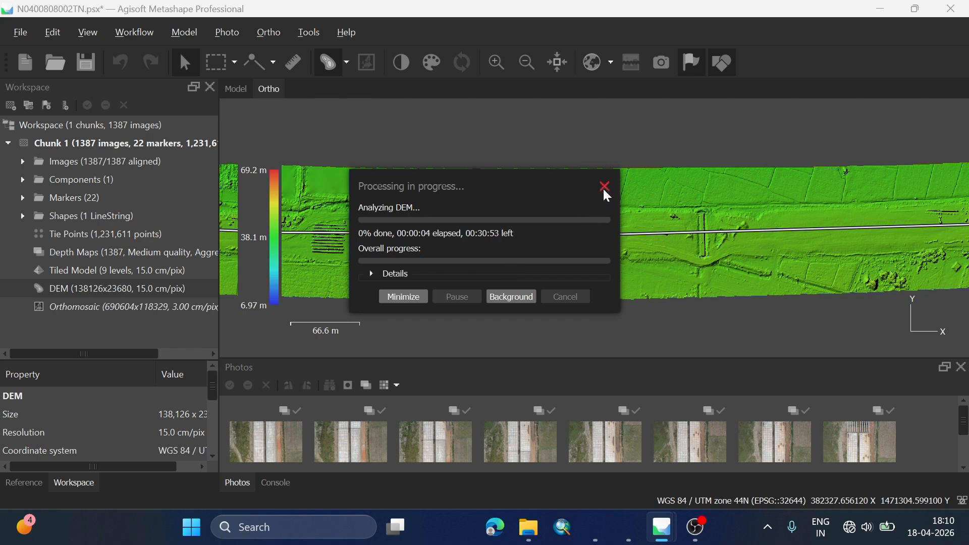
pyautogui.click(526, 209)
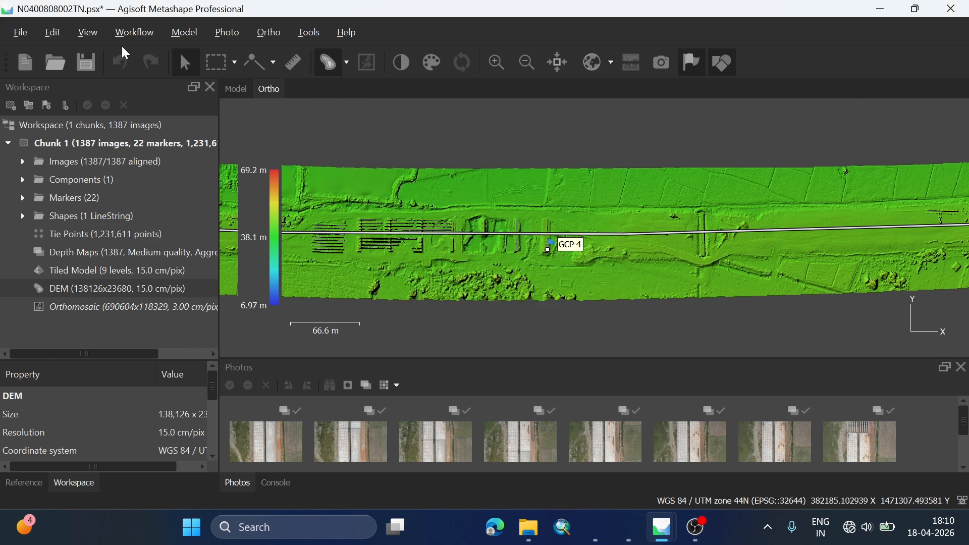
# Step: Open Batch Process and add a Build DEM job for all chunks with its default parameters
pyautogui.click(133, 32)
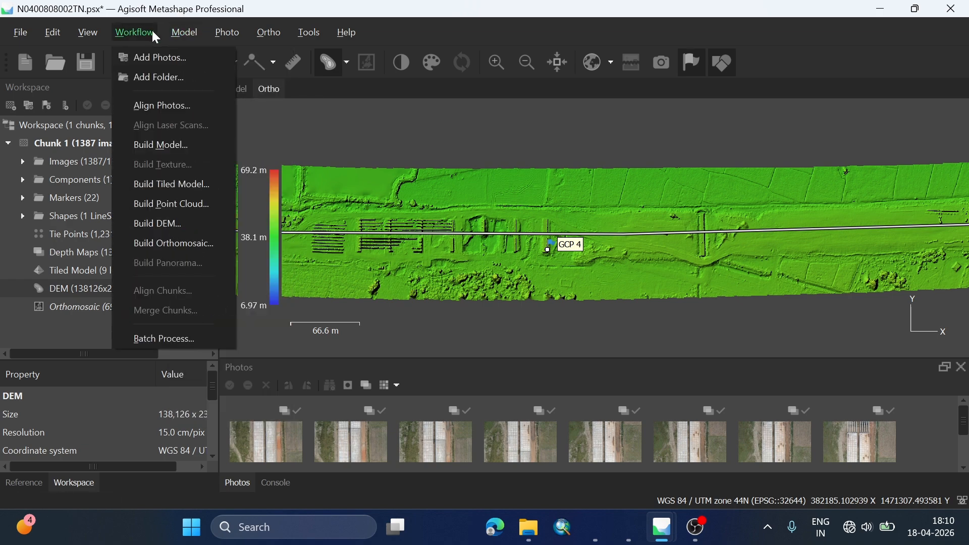
pyautogui.click(152, 339)
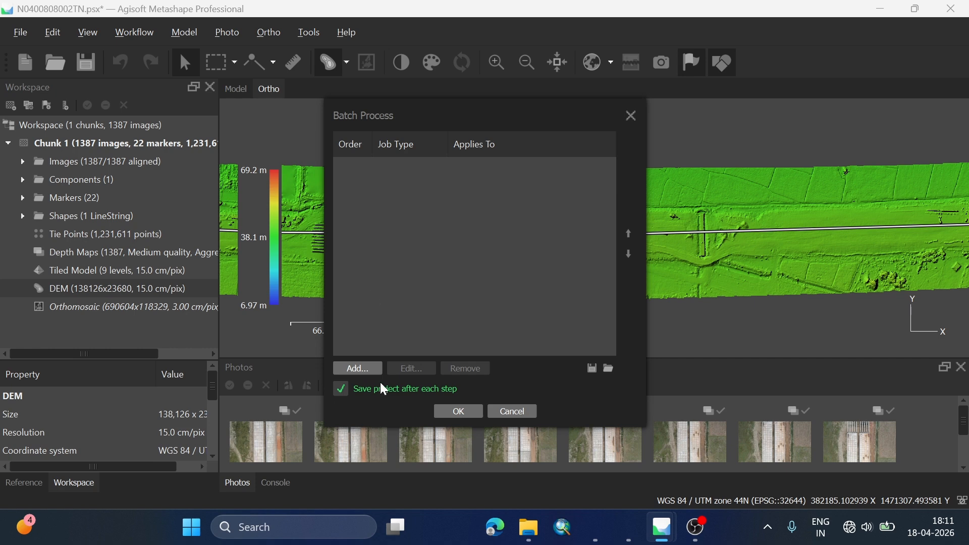
pyautogui.click(357, 369)
pyautogui.click(398, 87)
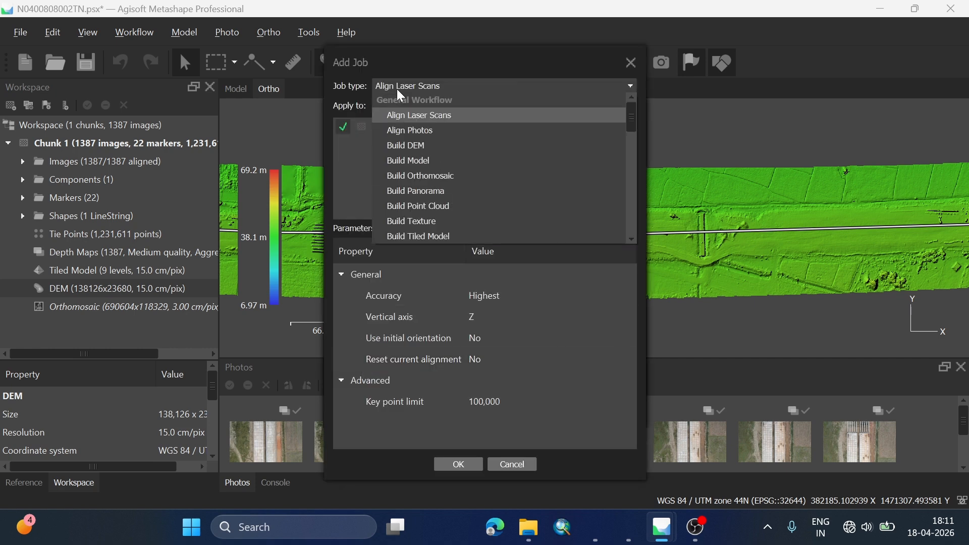
pyautogui.click(413, 146)
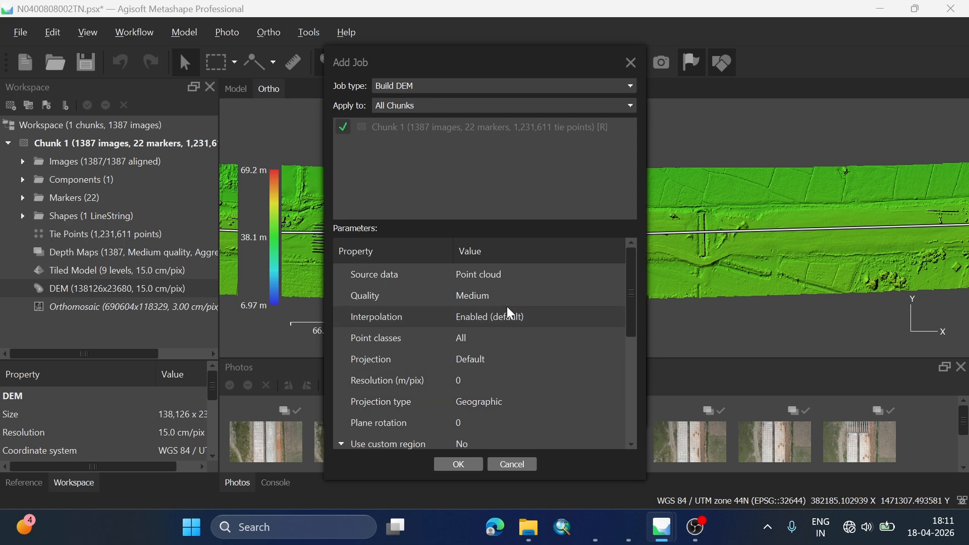
pyautogui.click(458, 464)
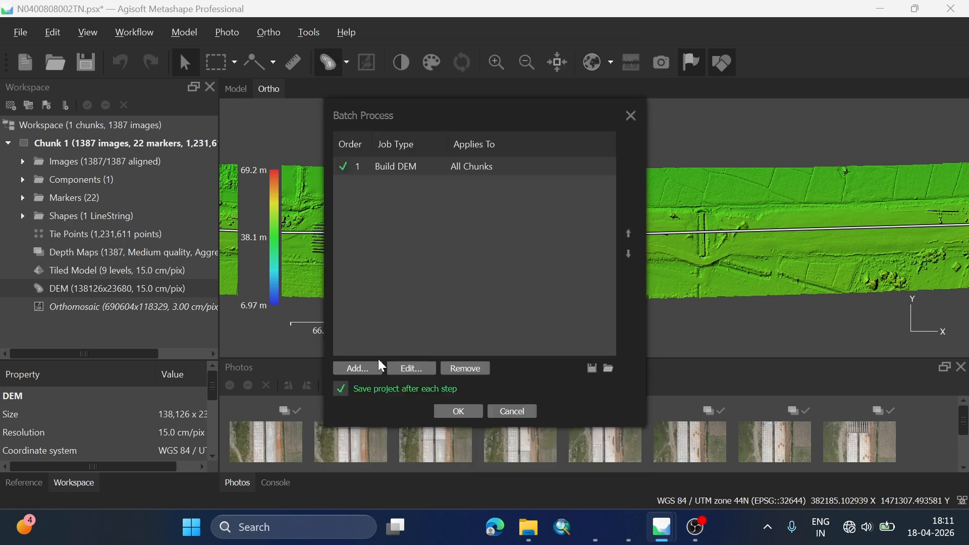
# Step: Add a Build Orthomosaic job for all chunks to the batch list
pyautogui.click(359, 368)
pyautogui.click(391, 90)
pyautogui.click(416, 186)
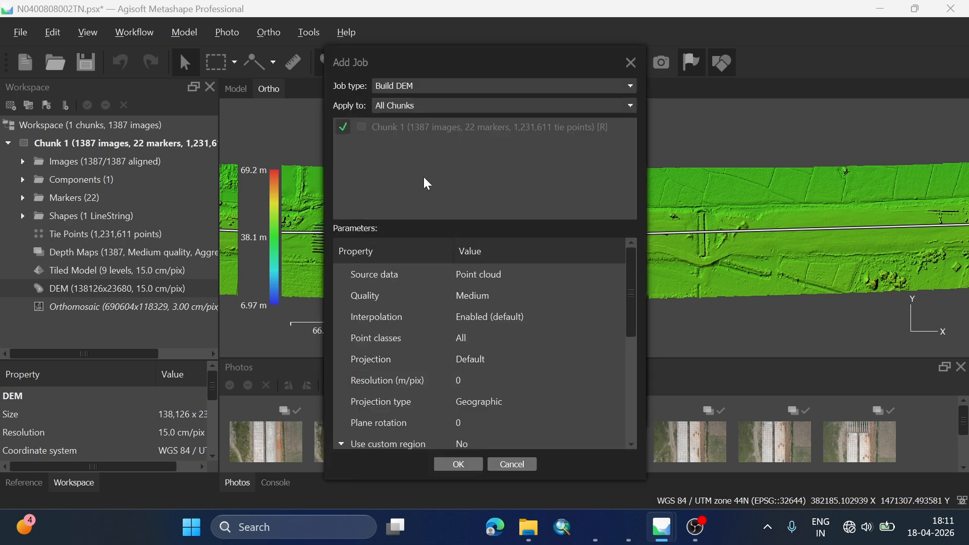
pyautogui.click(458, 463)
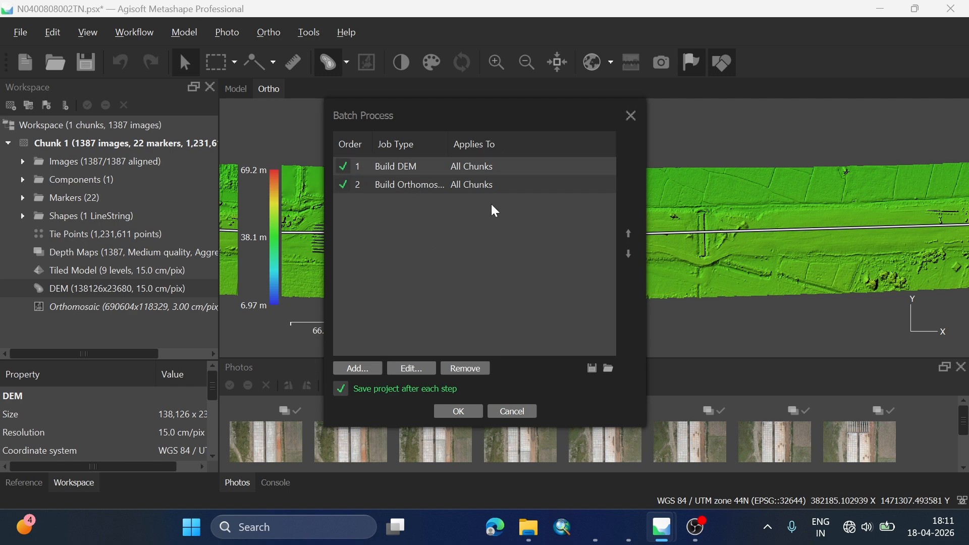
# Step: Edit the Build Orthomosaic batch job, setting back-face culling, ghosting filter and Refine seamlines to Yes
pyautogui.doubleClick(405, 186)
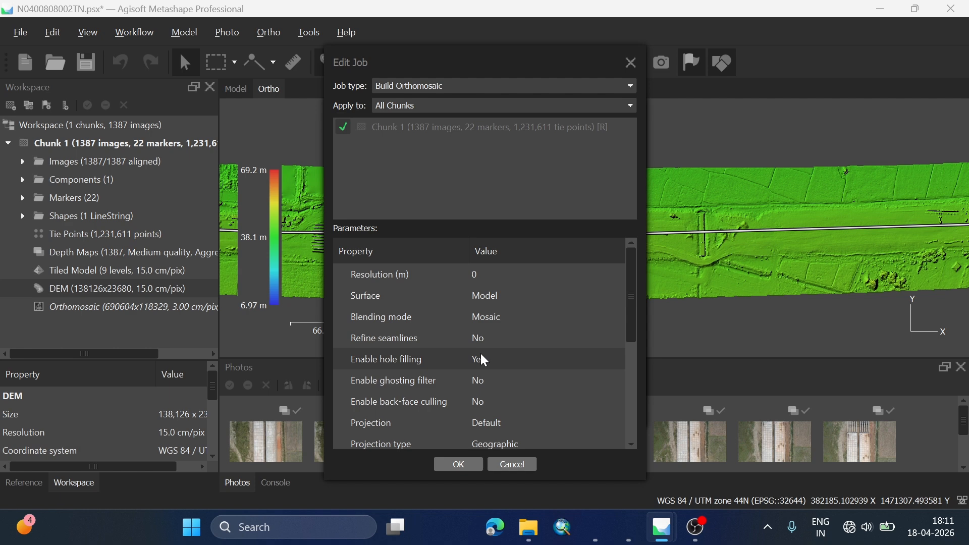
pyautogui.doubleClick(496, 400)
pyautogui.click(495, 414)
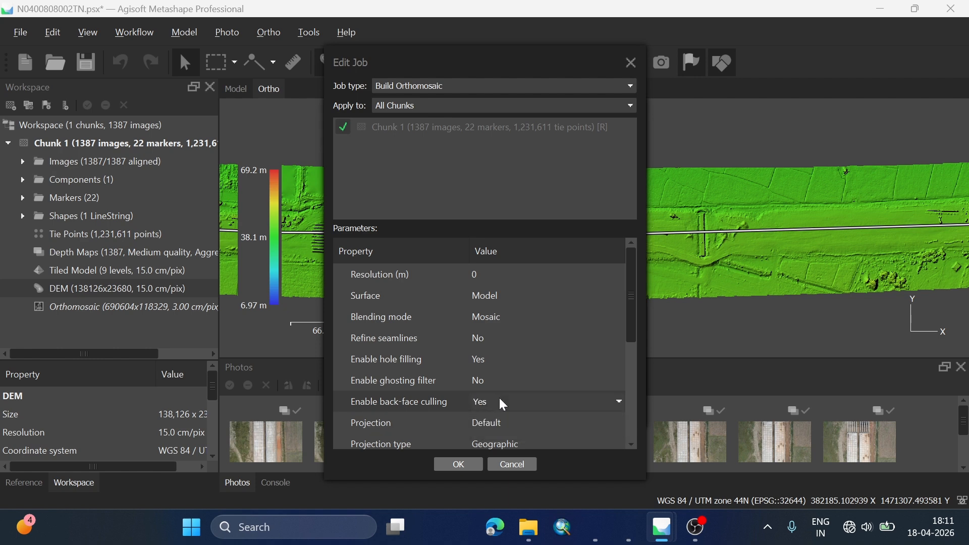
pyautogui.doubleClick(501, 379)
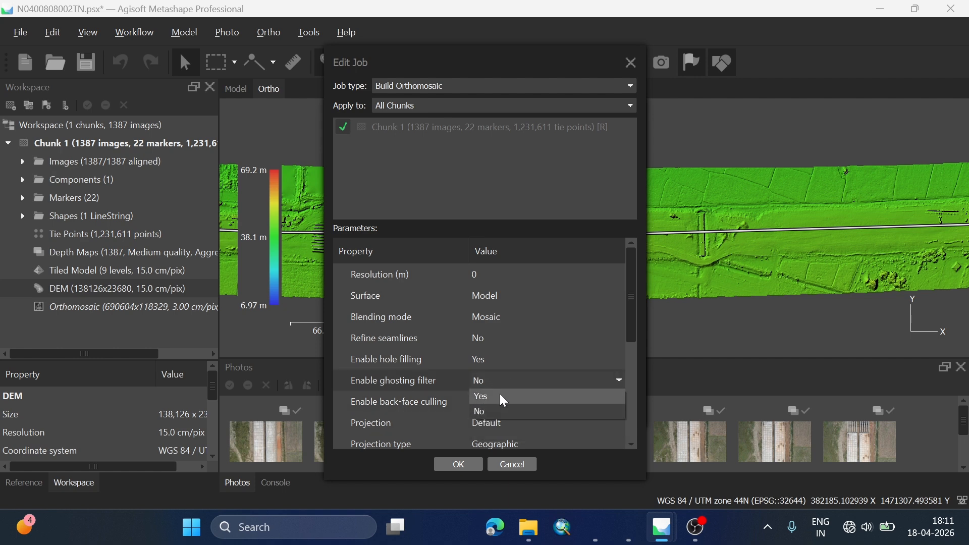
pyautogui.click(500, 395)
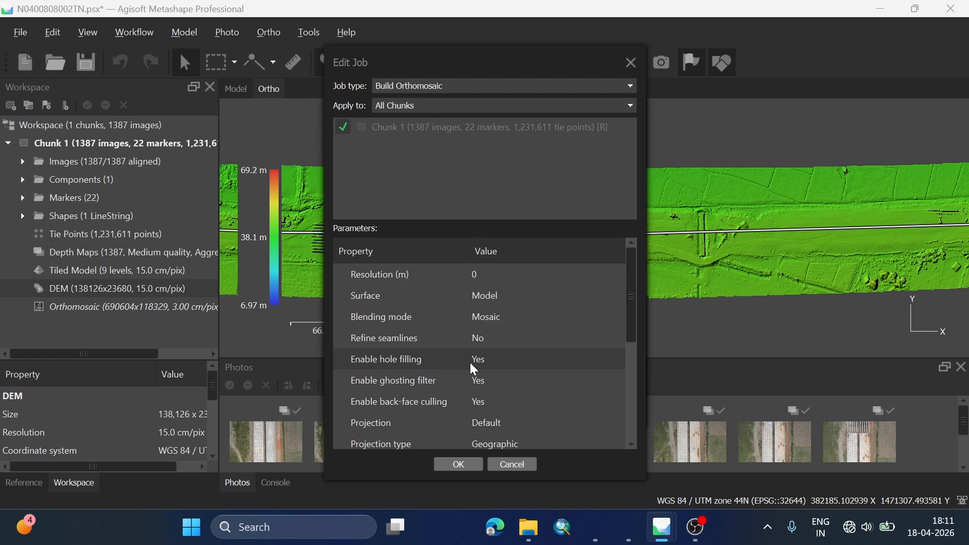
pyautogui.doubleClick(485, 340)
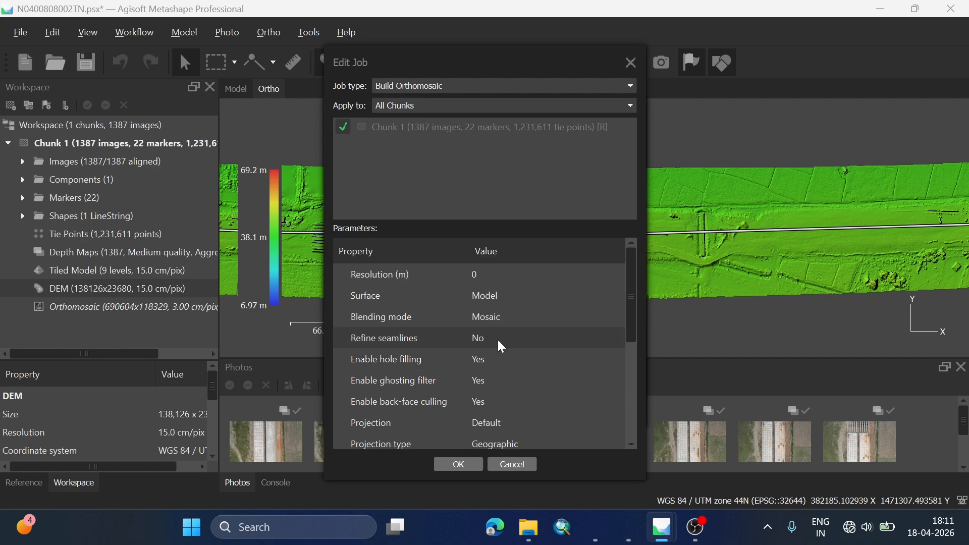
pyautogui.click(498, 350)
# Step: Review the remaining orthomosaic job parameters and close both the job editor and Batch Process without running anything
pyautogui.moveTo(627, 298); pyautogui.dragTo(633, 317)
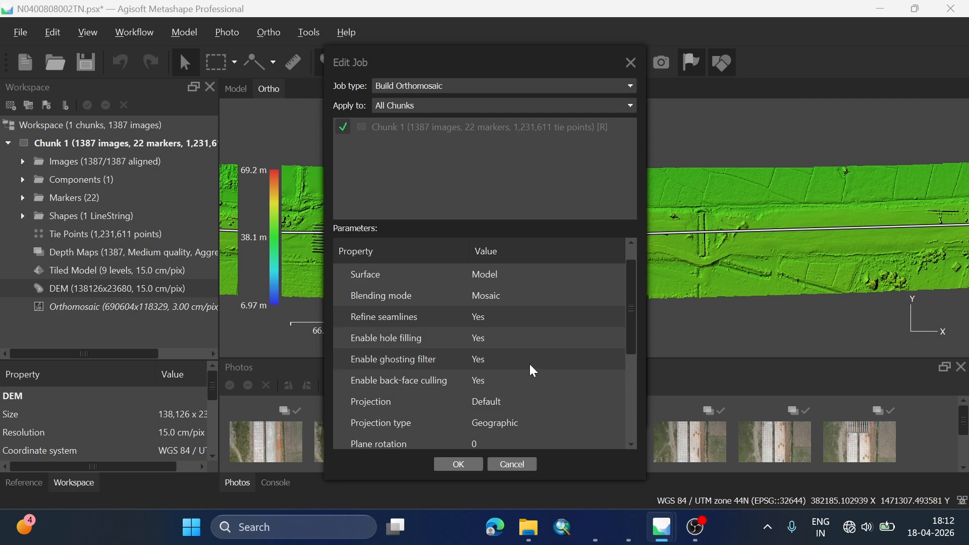
pyautogui.moveTo(634, 303)
pyautogui.mouseDown()
pyautogui.moveTo(632, 400)
pyautogui.moveTo(634, 296)
pyautogui.mouseUp()
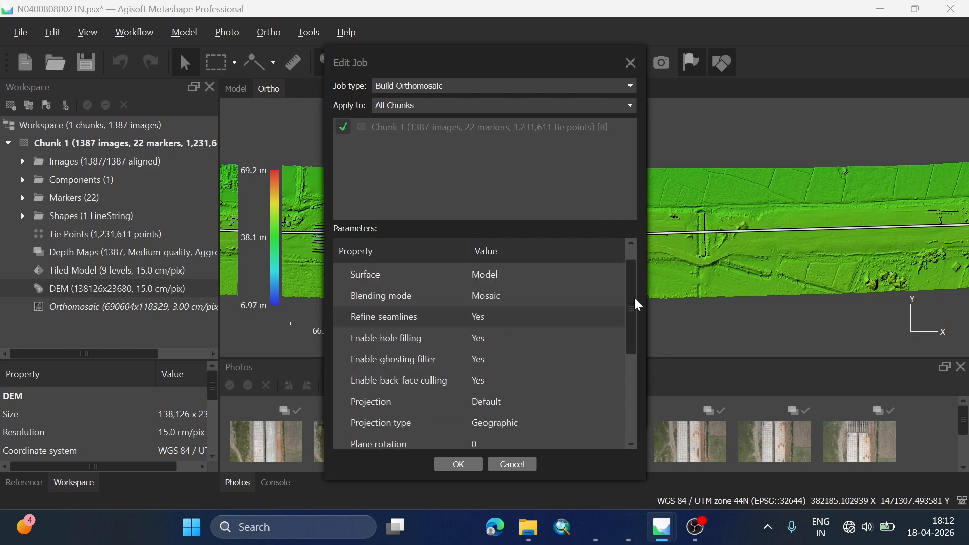
pyautogui.click(630, 65)
pyautogui.click(631, 116)
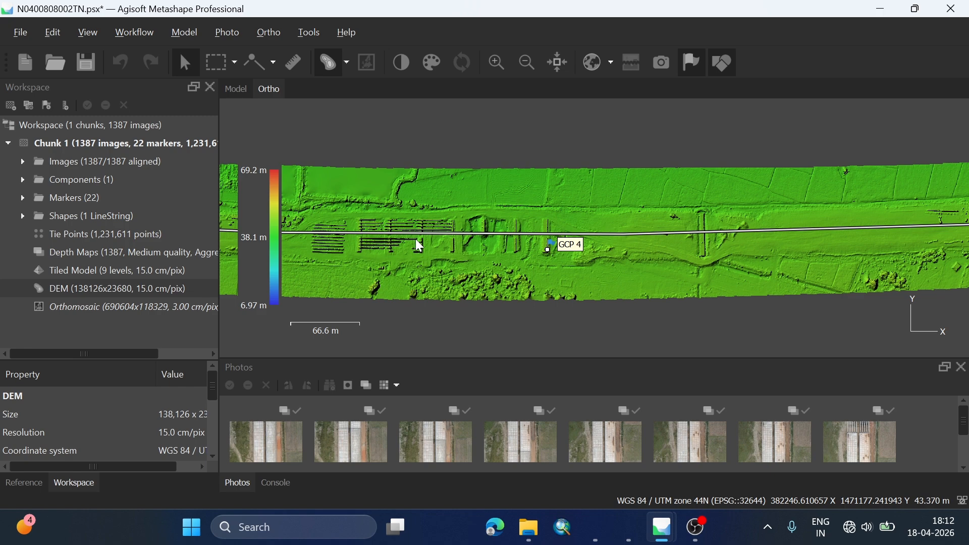
# Step: Display the orthomosaic in the Ortho view and inspect the road detail around GCP 1
pyautogui.click(116, 308)
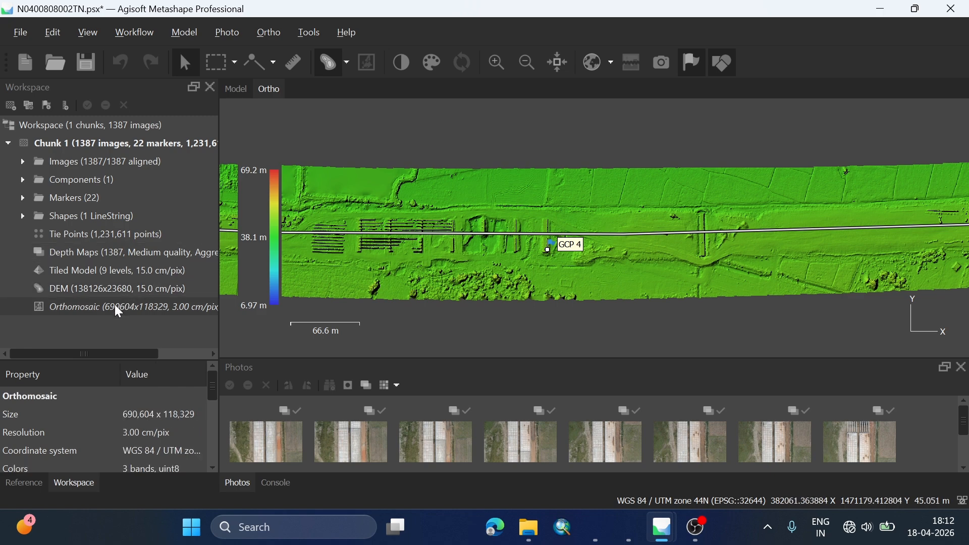
pyautogui.doubleClick(114, 304)
pyautogui.scroll(-10, 559, 241)
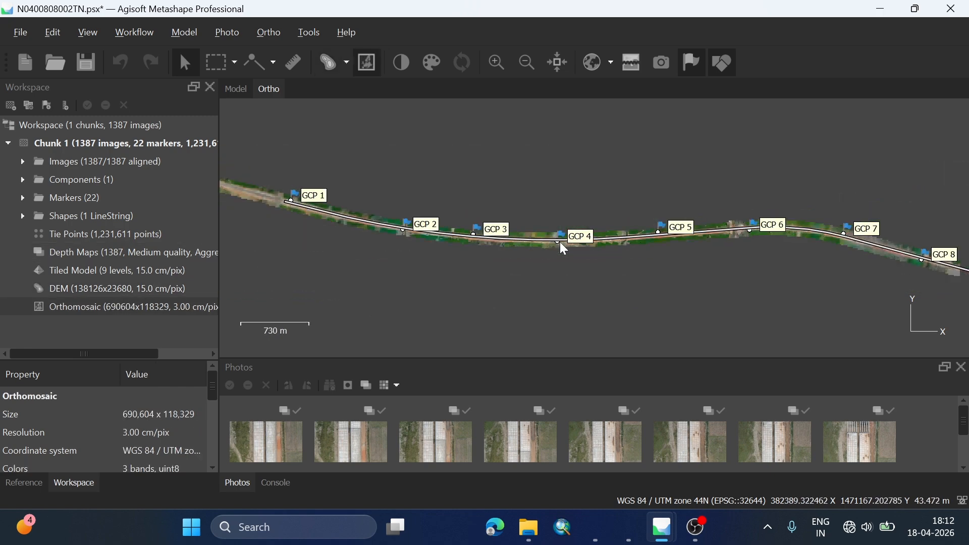
pyautogui.scroll(15, 254, 190)
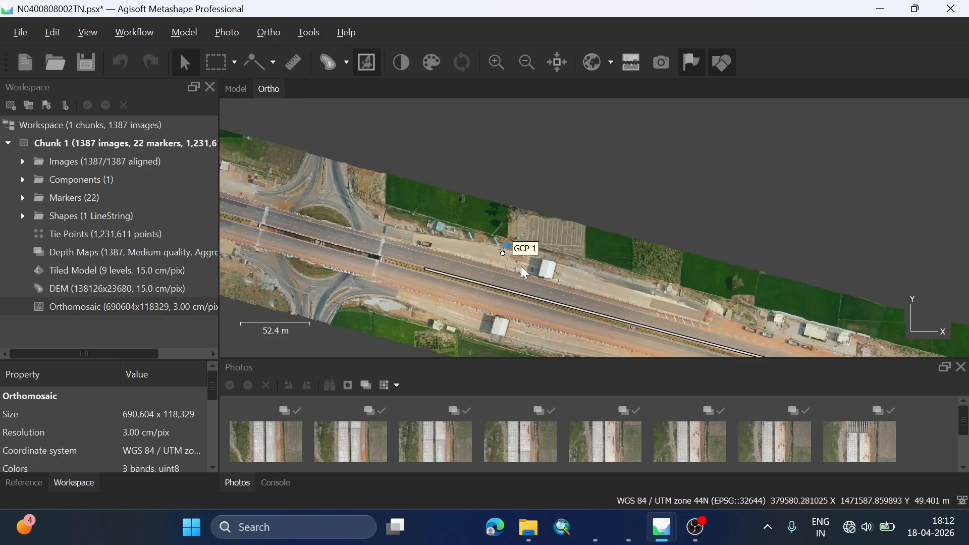
pyautogui.moveTo(511, 263); pyautogui.dragTo(469, 237)
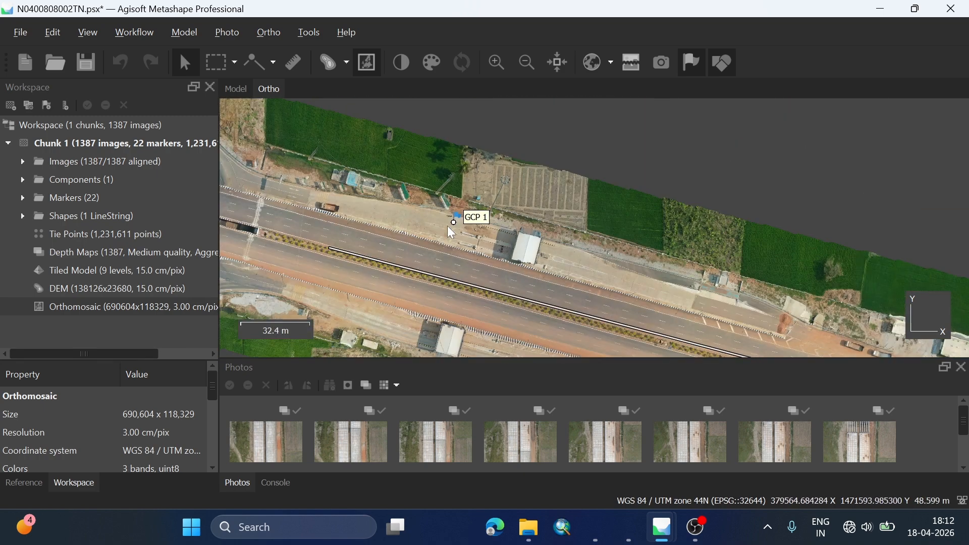
# Step: Examine the orthomosaic along the whole road corridor from GCP 1 to the loop at GCP 22
pyautogui.scroll(-7, 447, 226)
pyautogui.moveTo(628, 265); pyautogui.dragTo(175, 241)
pyautogui.moveTo(626, 289); pyautogui.dragTo(219, 244)
pyautogui.moveTo(702, 238); pyautogui.dragTo(197, 286)
pyautogui.moveTo(646, 298); pyautogui.dragTo(202, 248)
pyautogui.moveTo(631, 260); pyautogui.dragTo(202, 146)
pyautogui.moveTo(605, 212); pyautogui.dragTo(236, 104)
pyautogui.moveTo(787, 253); pyautogui.dragTo(242, 222)
pyautogui.moveTo(808, 262); pyautogui.dragTo(253, 227)
pyautogui.moveTo(841, 253); pyautogui.dragTo(356, 244)
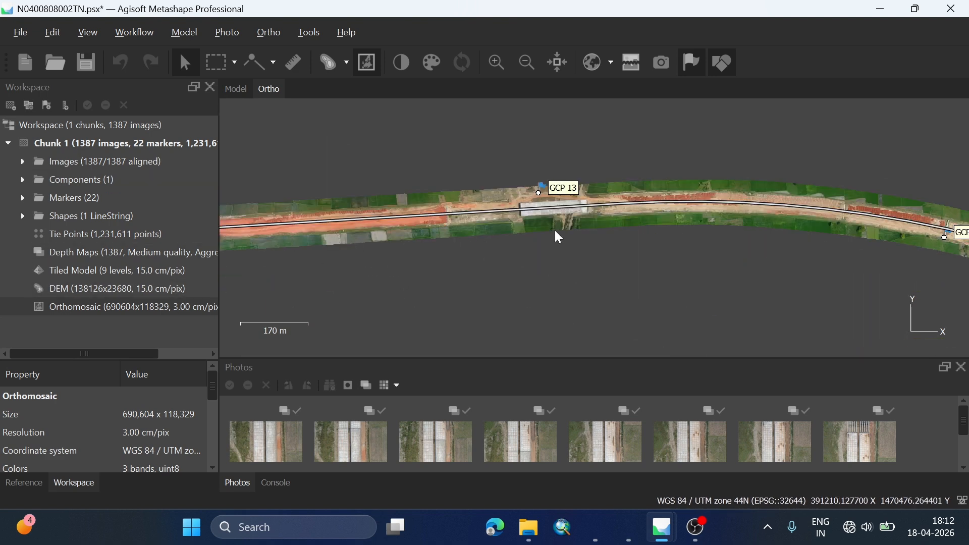
pyautogui.moveTo(708, 235); pyautogui.dragTo(356, 234)
pyautogui.moveTo(571, 266); pyautogui.dragTo(359, 190)
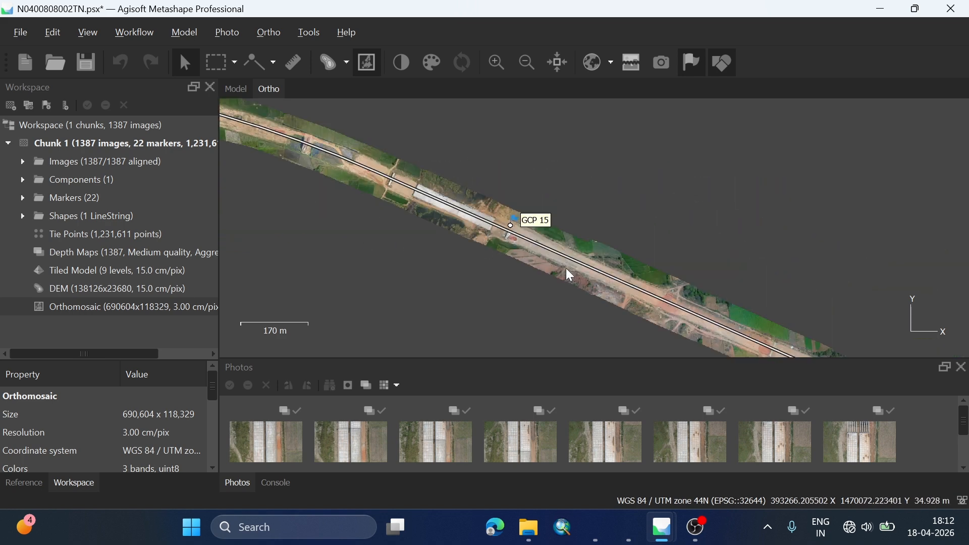
pyautogui.moveTo(570, 272); pyautogui.dragTo(203, 108)
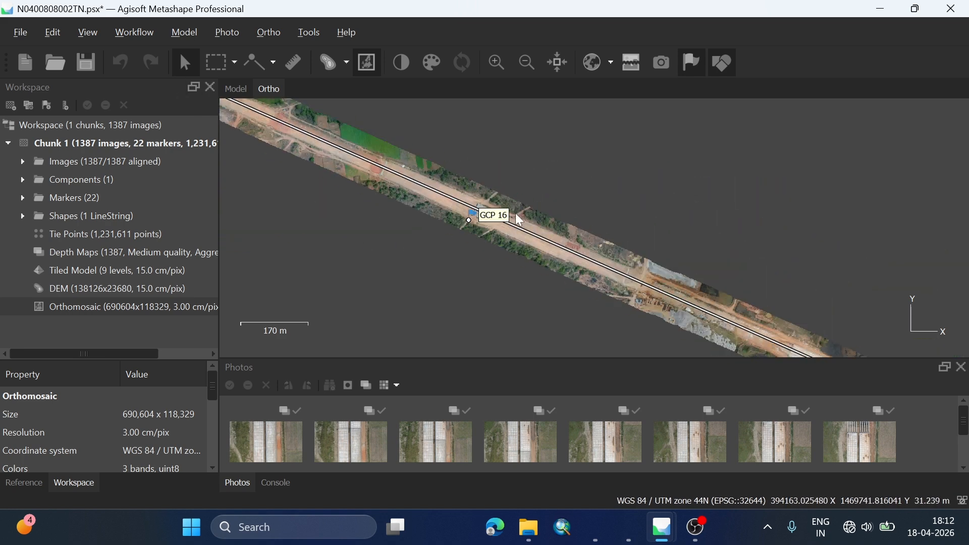
pyautogui.moveTo(661, 286); pyautogui.dragTo(350, 166)
pyautogui.scroll(-3, 363, 208)
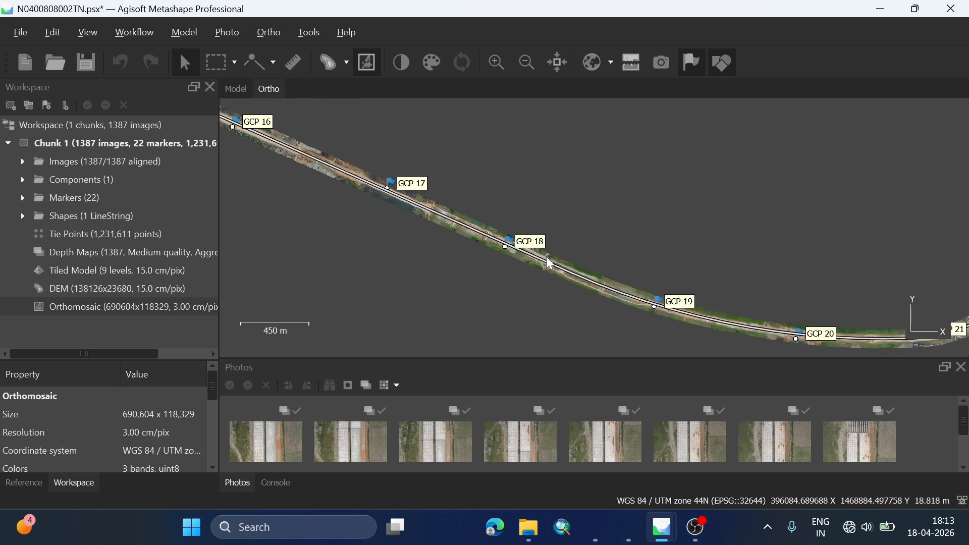
pyautogui.moveTo(636, 271); pyautogui.dragTo(444, 274)
pyautogui.scroll(5, 600, 184)
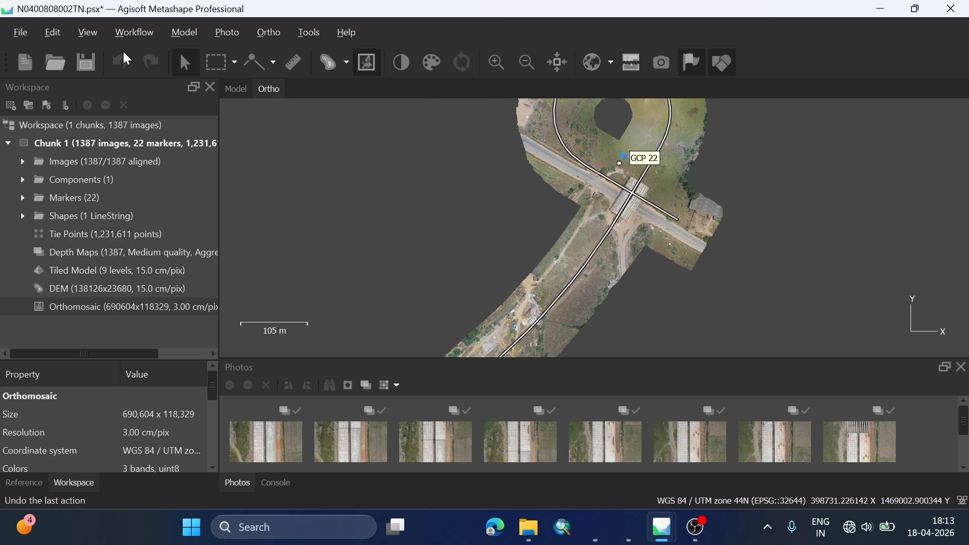
pyautogui.click(127, 33)
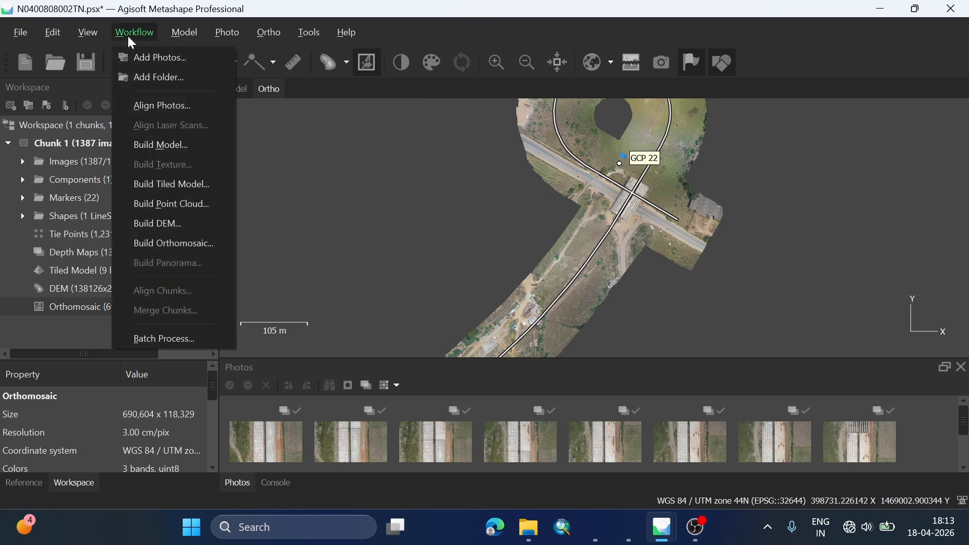
pyautogui.click(192, 218)
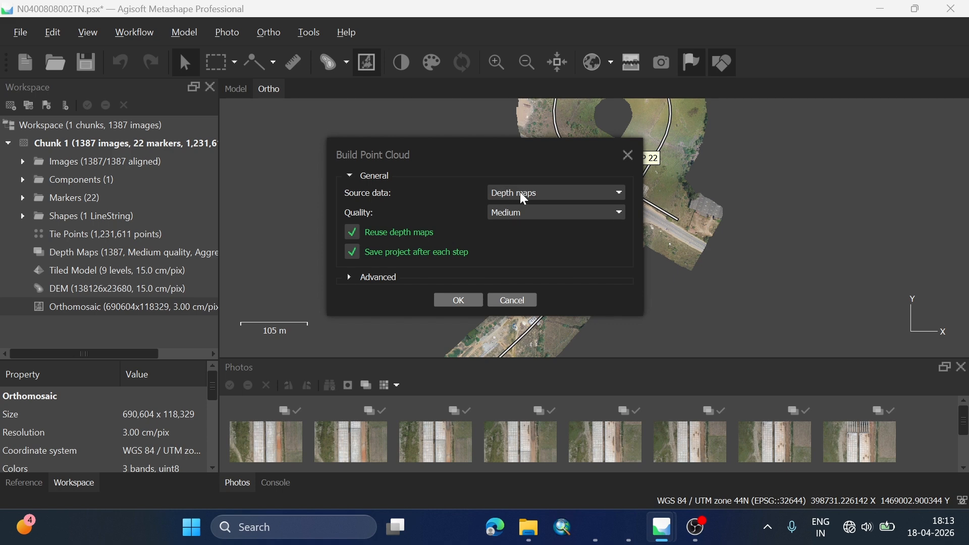
pyautogui.click(629, 156)
# Step: Open Build Point Cloud with its advanced settings and keep Depth maps as the source data
pyautogui.click(152, 34)
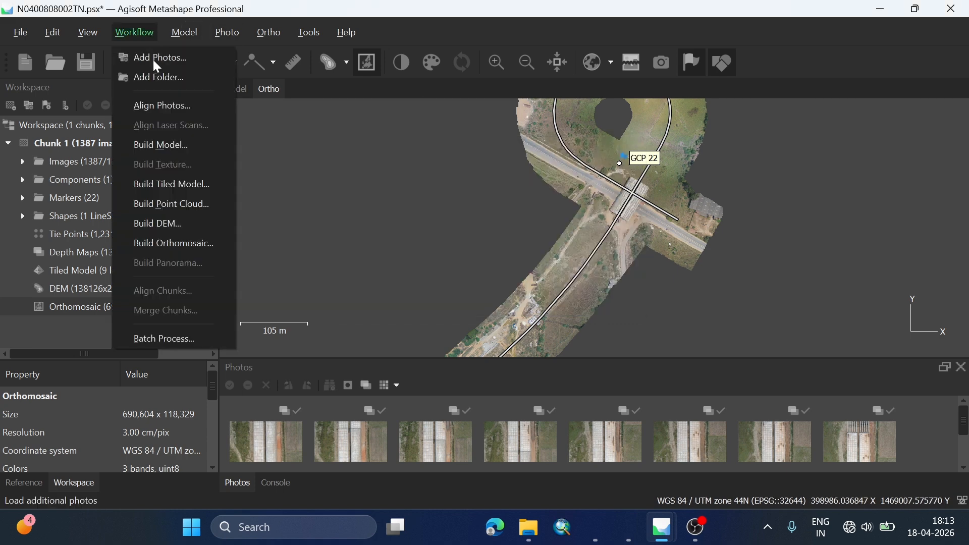
pyautogui.click(171, 201)
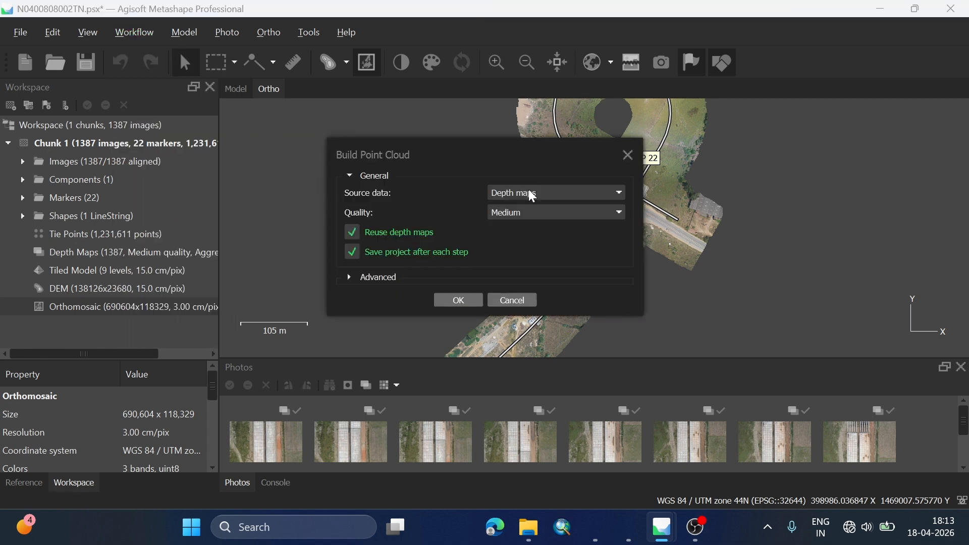
pyautogui.click(378, 277)
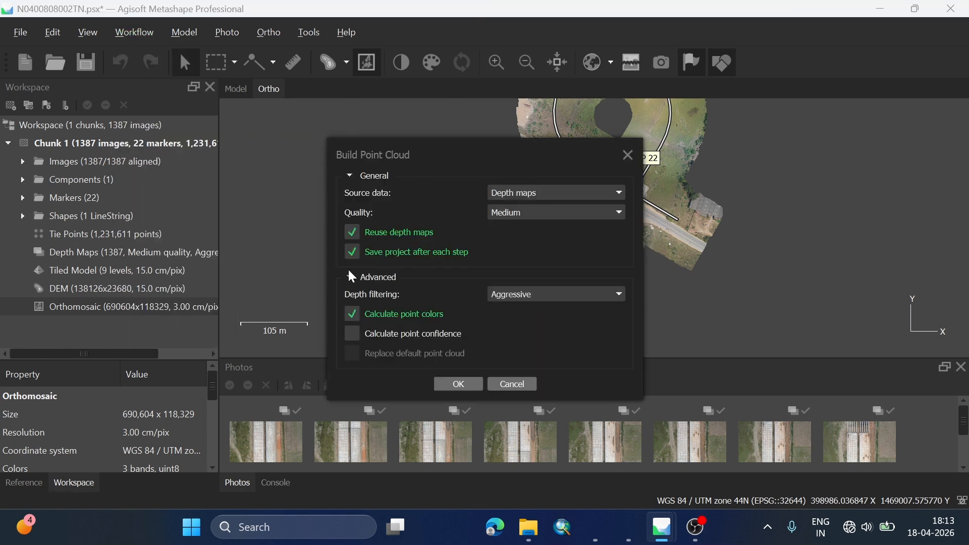
pyautogui.moveTo(445, 156); pyautogui.dragTo(439, 108)
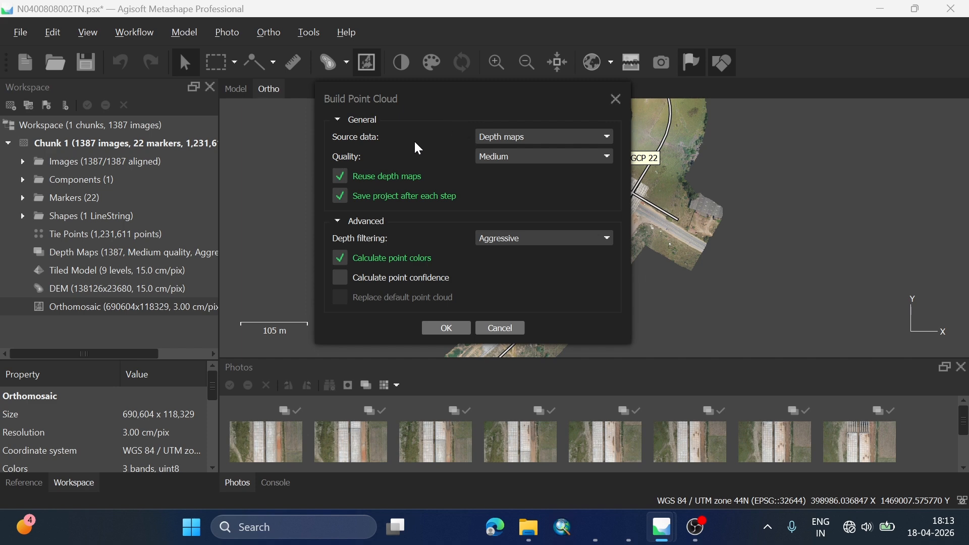
pyautogui.click(511, 142)
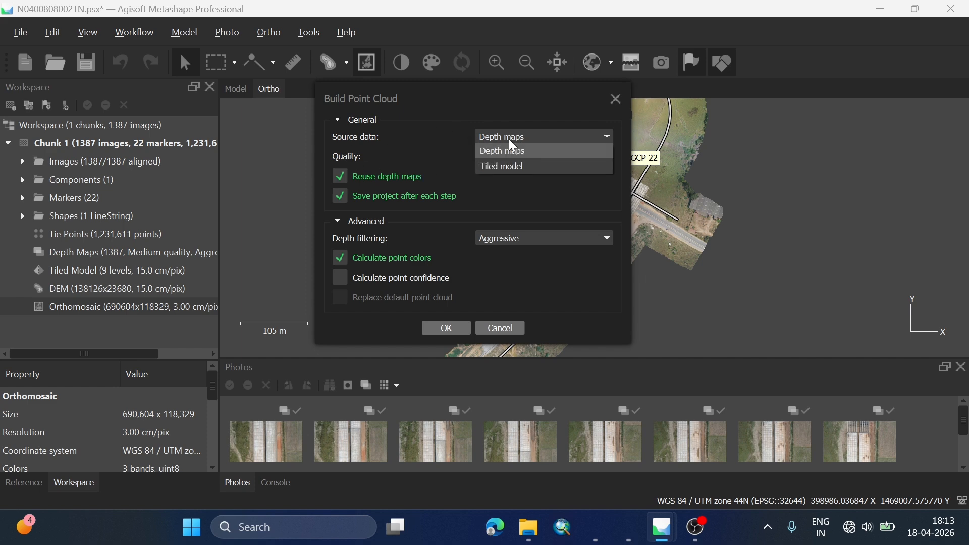
pyautogui.click(509, 145)
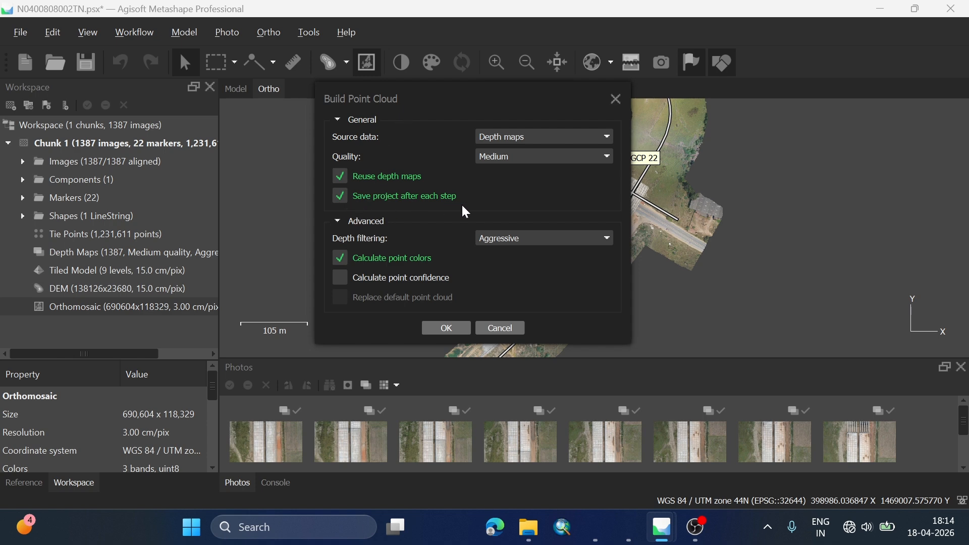
# Step: Keep depth filtering at Aggressive, enable Calculate point confidence, and start building the point cloud
pyautogui.click(509, 237)
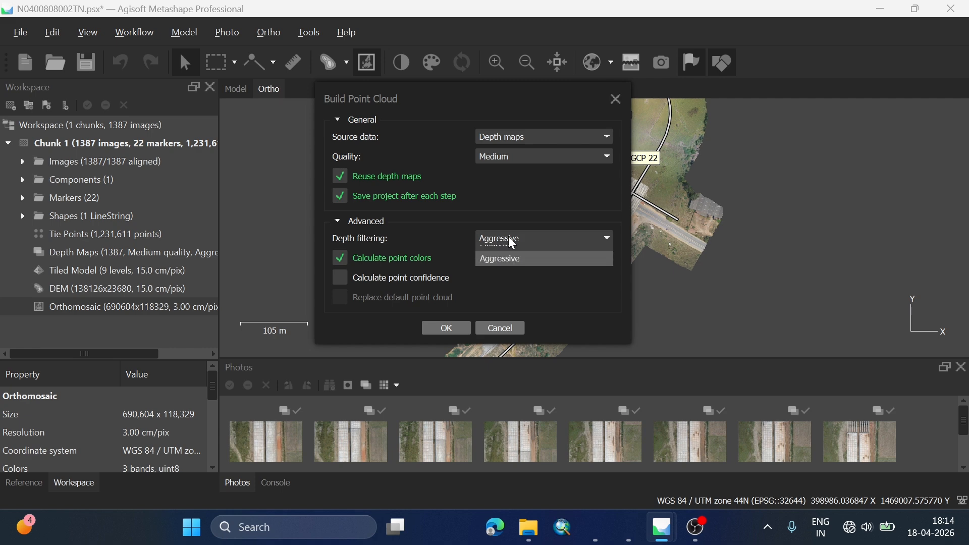
pyautogui.click(509, 237)
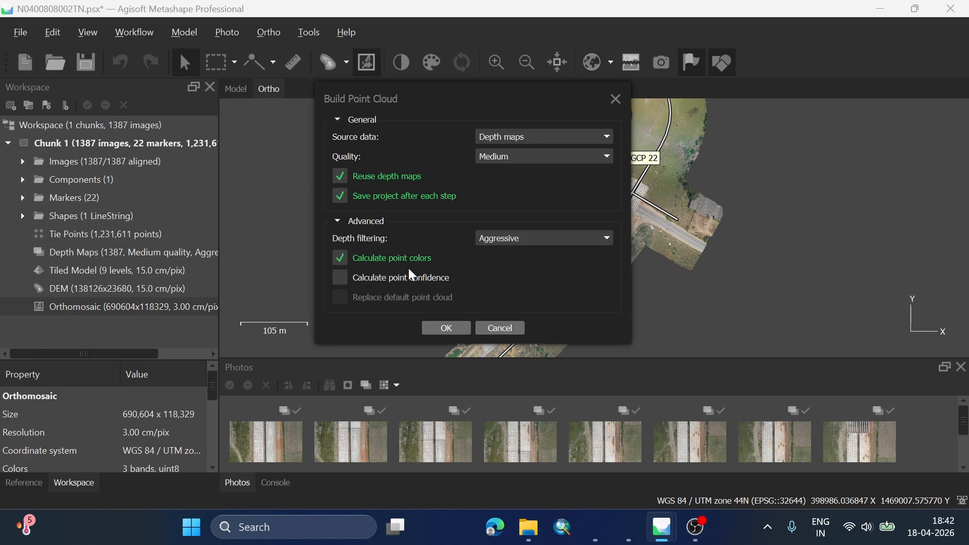
pyautogui.click(340, 278)
pyautogui.click(446, 328)
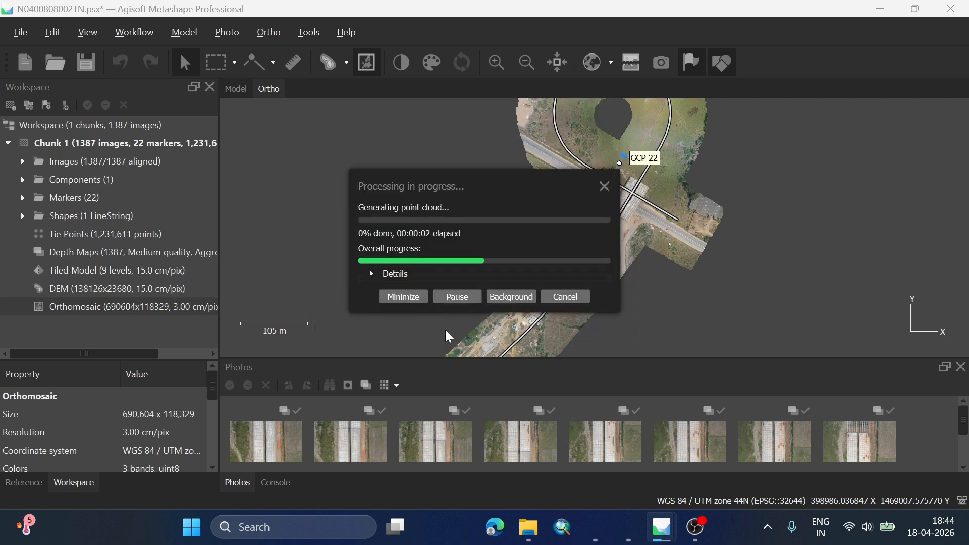
# Step: Cancel the running point cloud generation and dismiss the abort notice
pyautogui.click(572, 299)
pyautogui.click(499, 266)
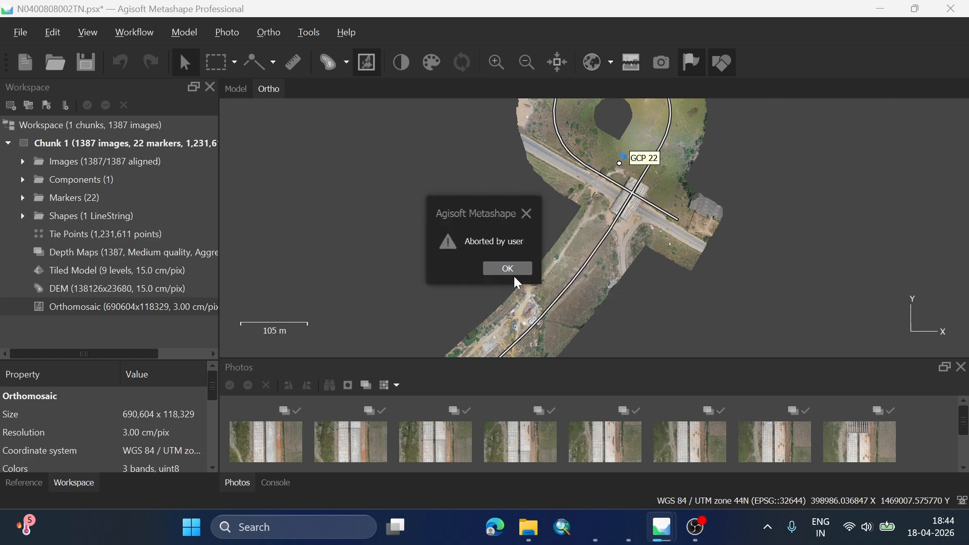
pyautogui.click(515, 270)
pyautogui.scroll(-10, 510, 228)
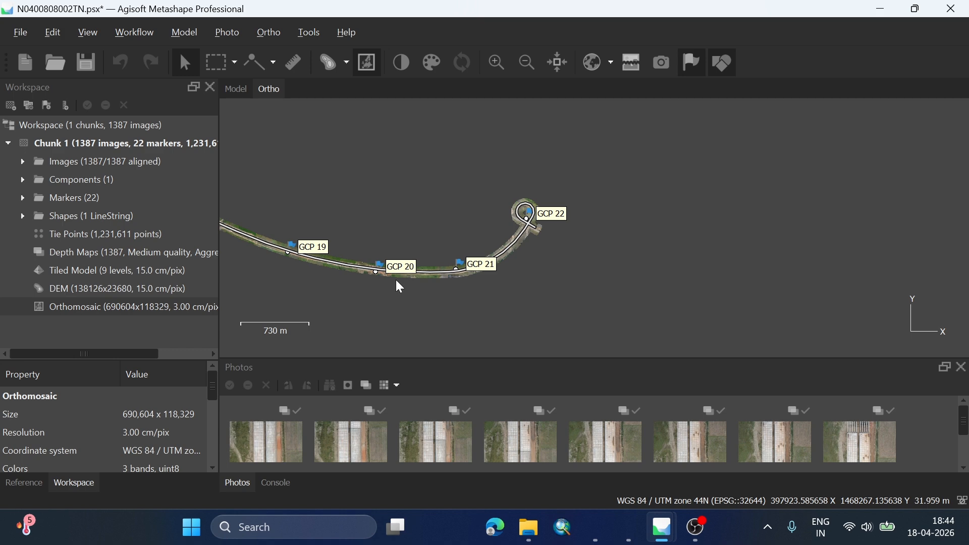
# Step: Open Build Tiled Model, expand its advanced settings, and review the source data choices, keeping Depth maps
pyautogui.click(147, 34)
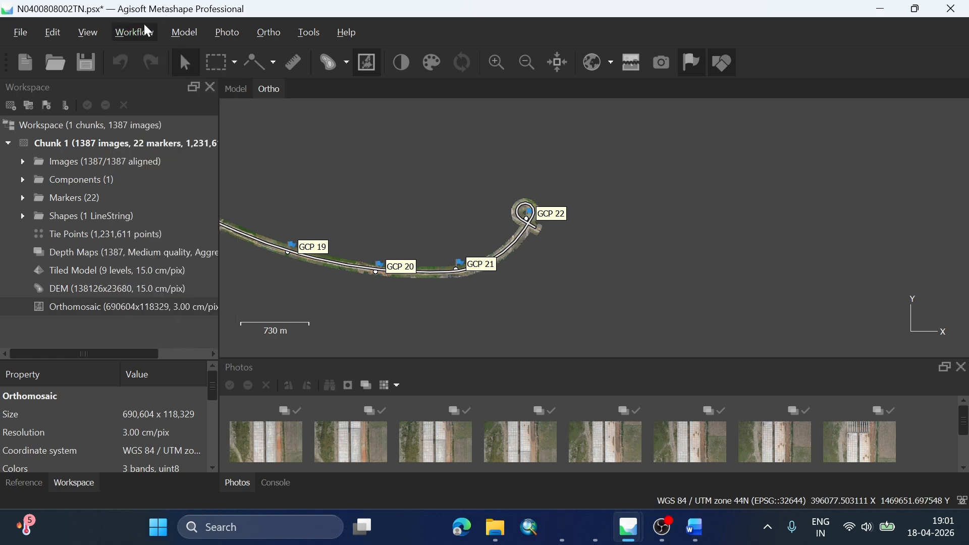
pyautogui.click(139, 27)
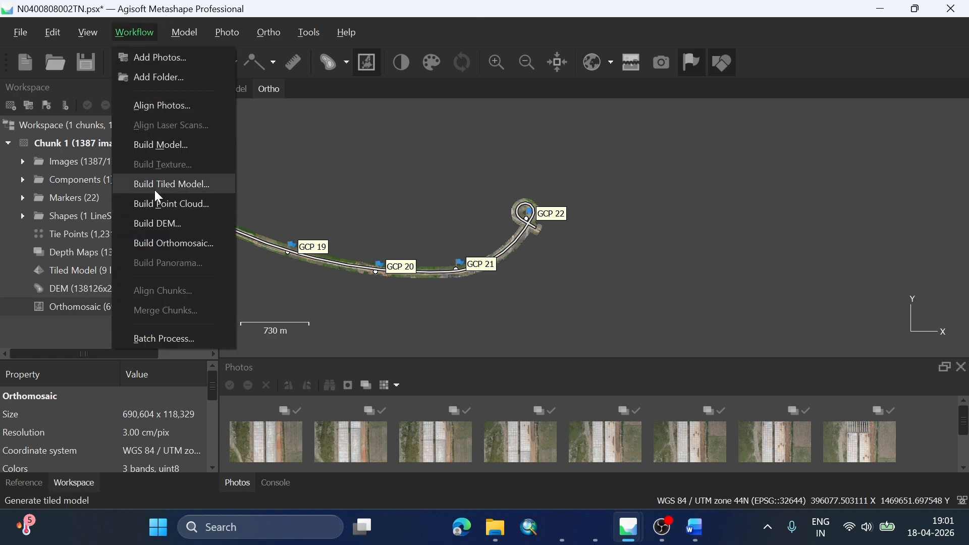
pyautogui.click(204, 185)
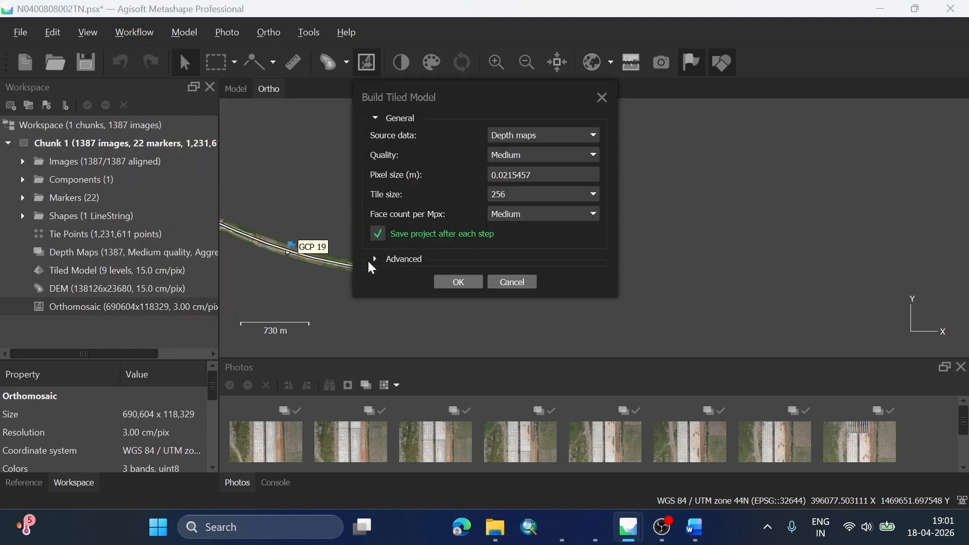
pyautogui.click(374, 259)
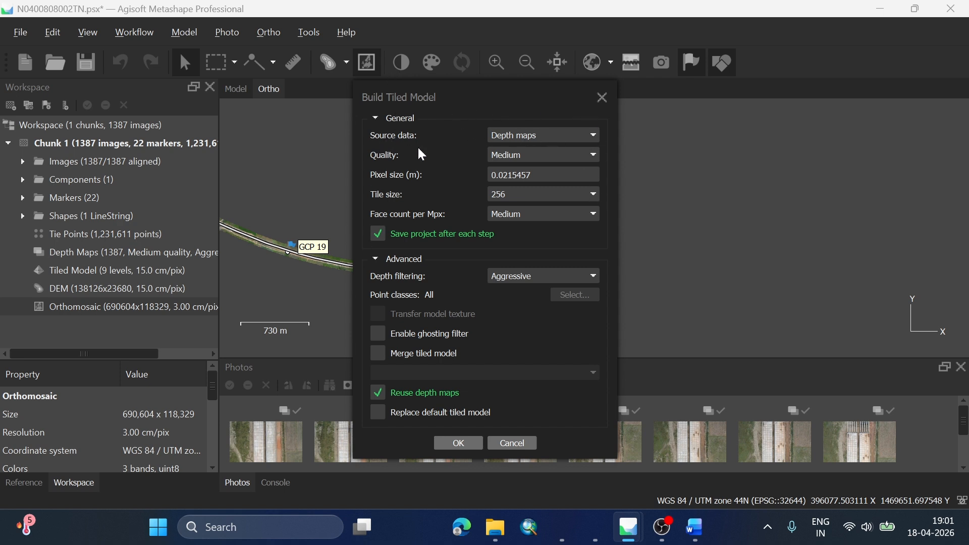
pyautogui.click(508, 140)
pyautogui.click(509, 141)
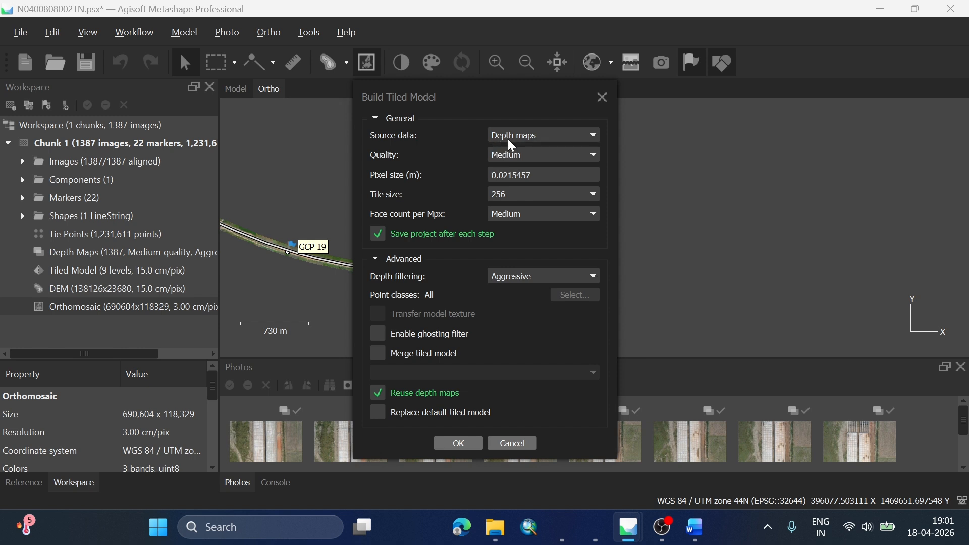